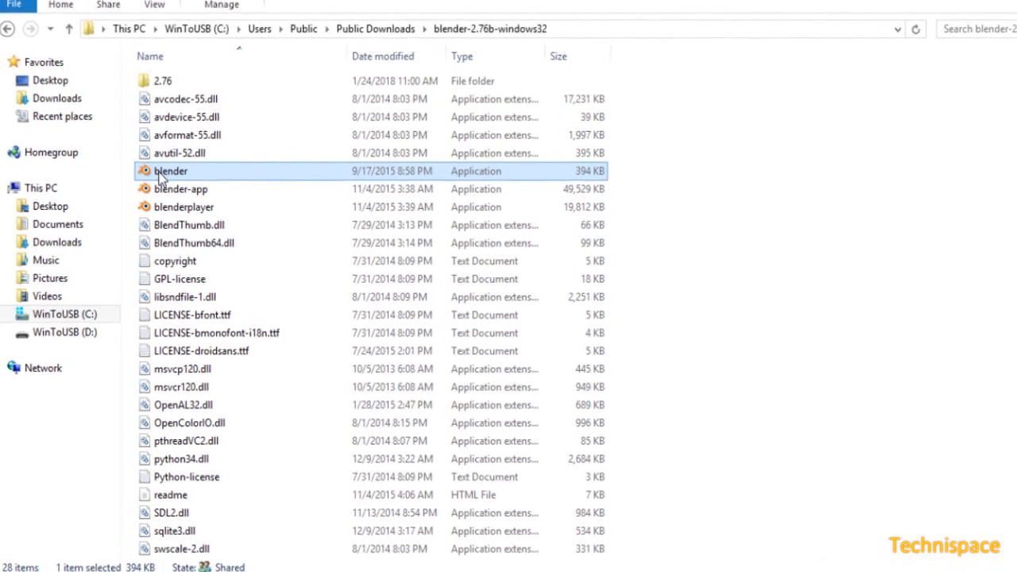
Step: Launch blender.exe and dismiss the hardware-acceleration warning to reveal the missing opengl32.dll error
right_click(167, 170)
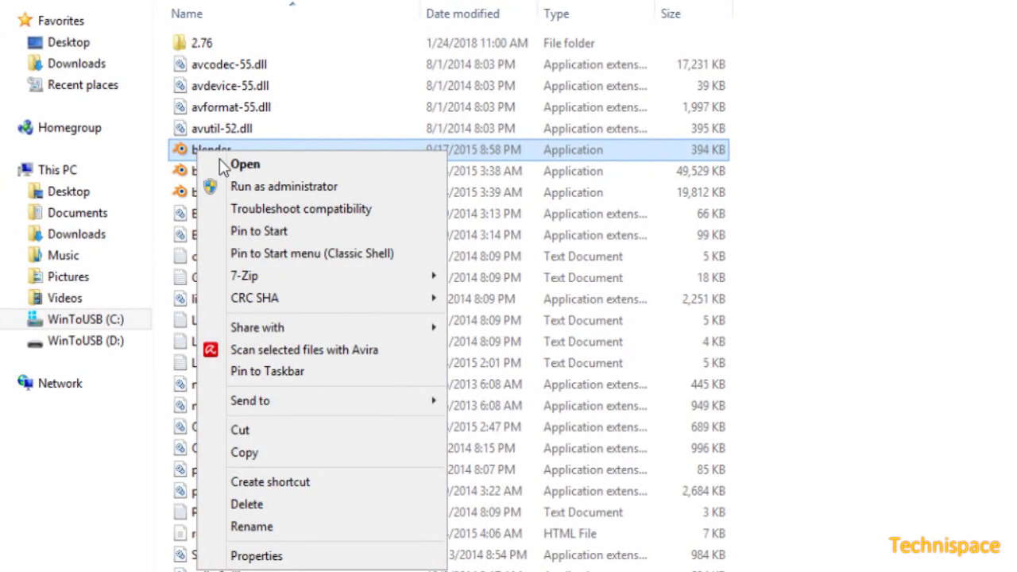
left_click(238, 165)
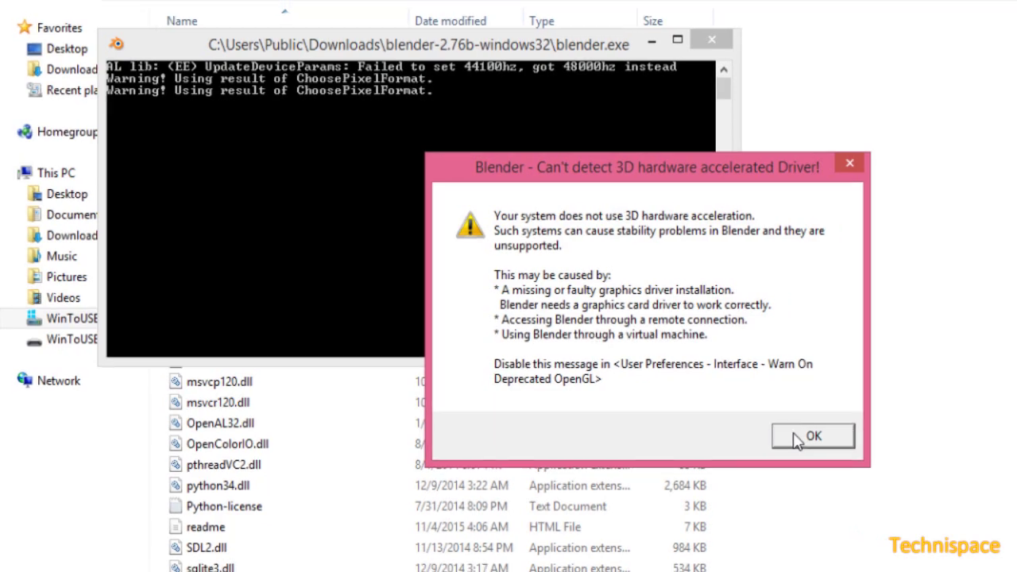
left_click(822, 442)
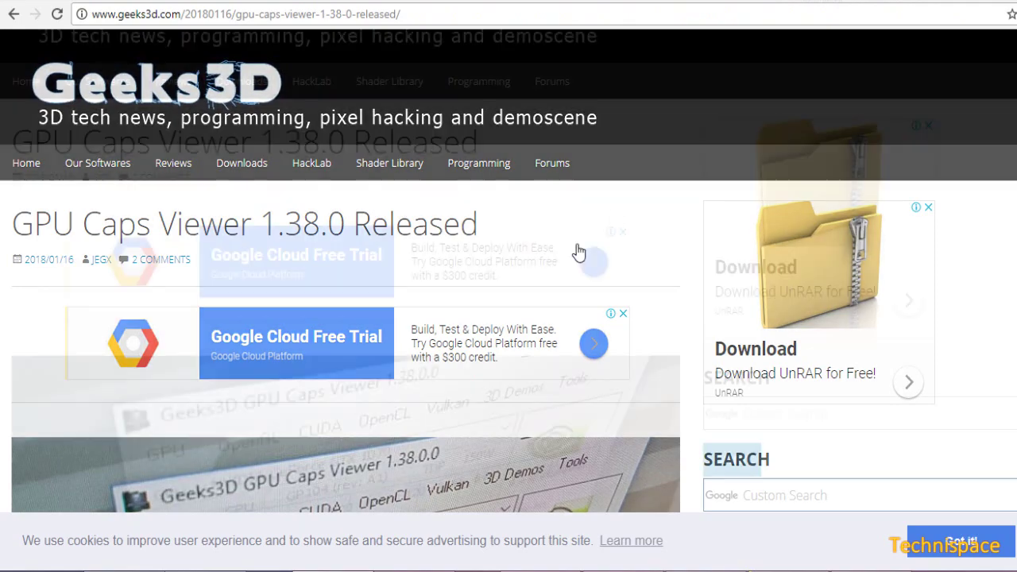
Step: Save the GPU Caps Viewer 1.38.2.0 zip from the Geeks3D page into Downloads
scroll(579, 252, "down", 3)
scroll(579, 253, "down", 3)
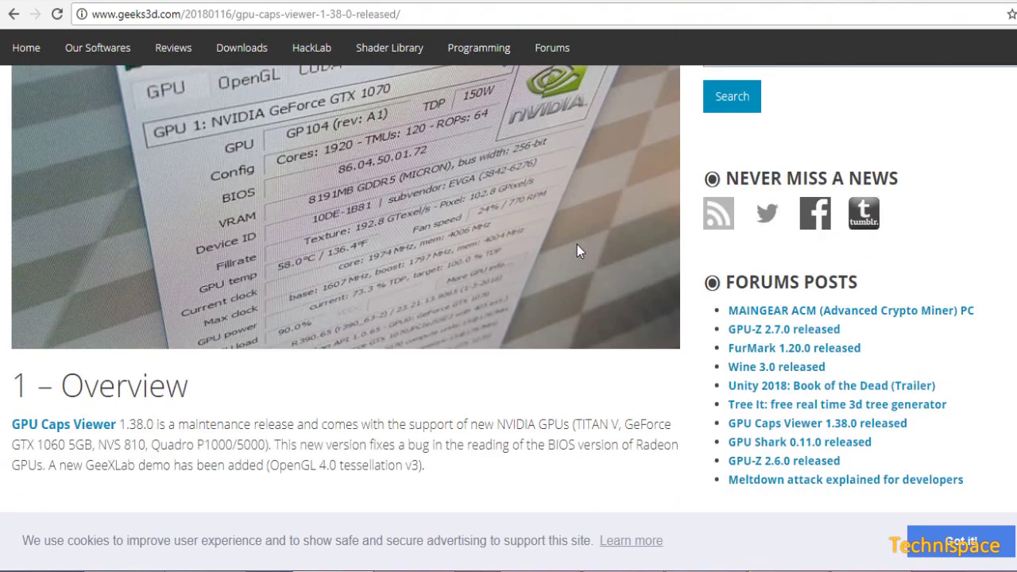
scroll(578, 253, "down", 2)
scroll(578, 251, "down", 2)
scroll(578, 251, "down", 3)
scroll(580, 250, "down", 5)
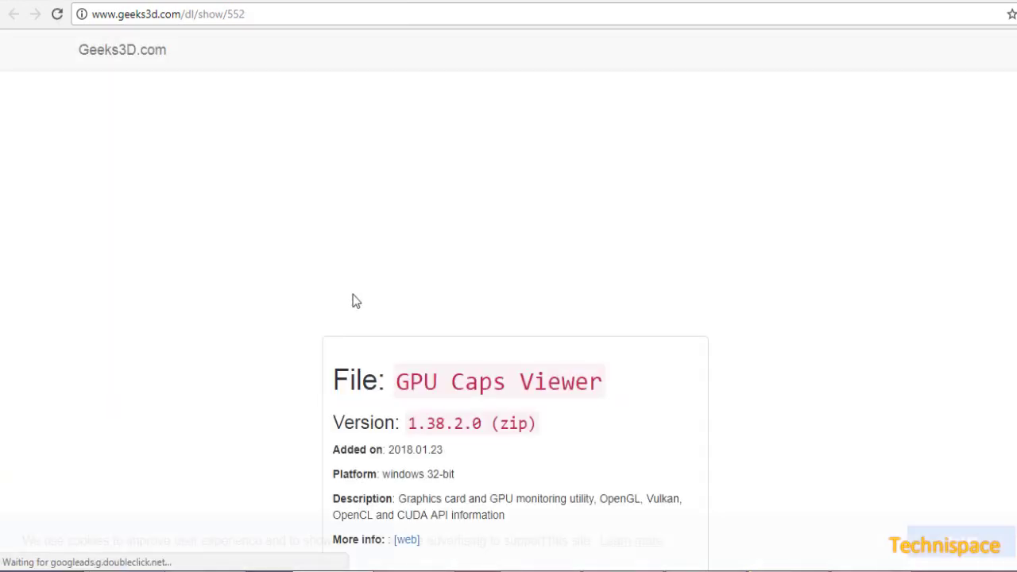
scroll(354, 294, "down", 2)
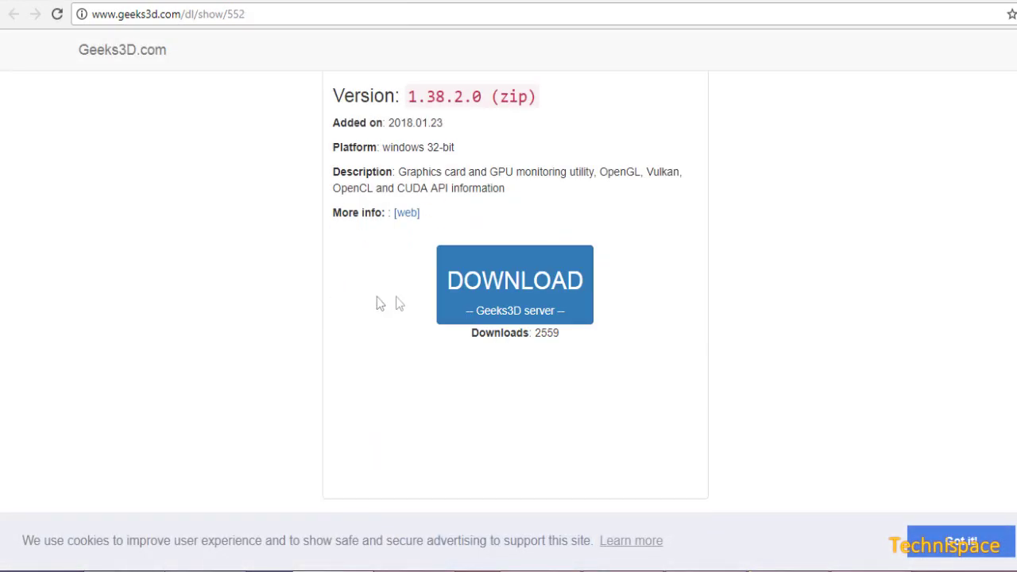
left_click(488, 293)
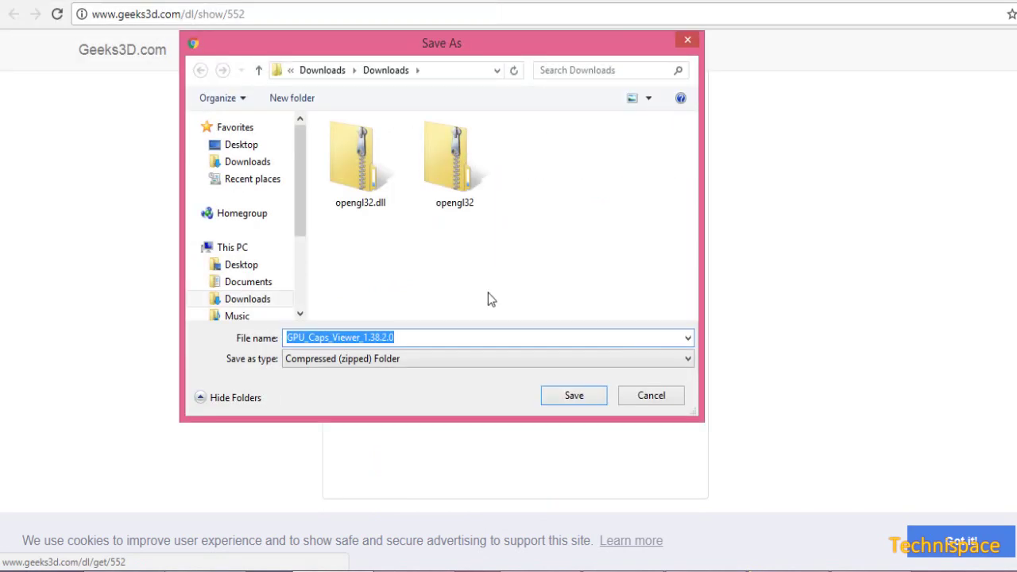
left_click(574, 400)
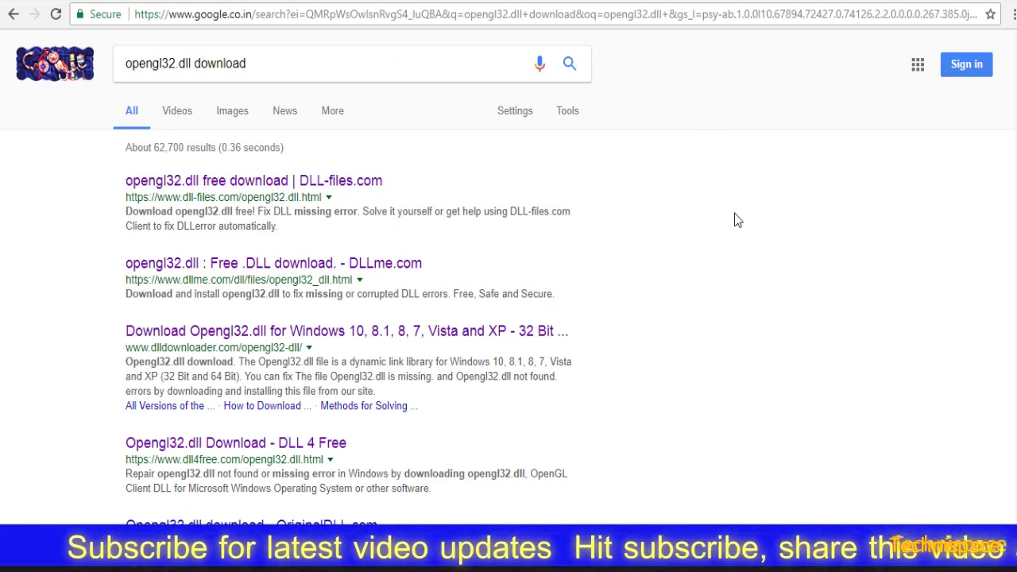
Step: Go back to the DLL Downloader opengl32.dll page and save its 32-bit zip to Downloads
scroll(719, 265, "down", 3)
scroll(719, 265, "up", 3)
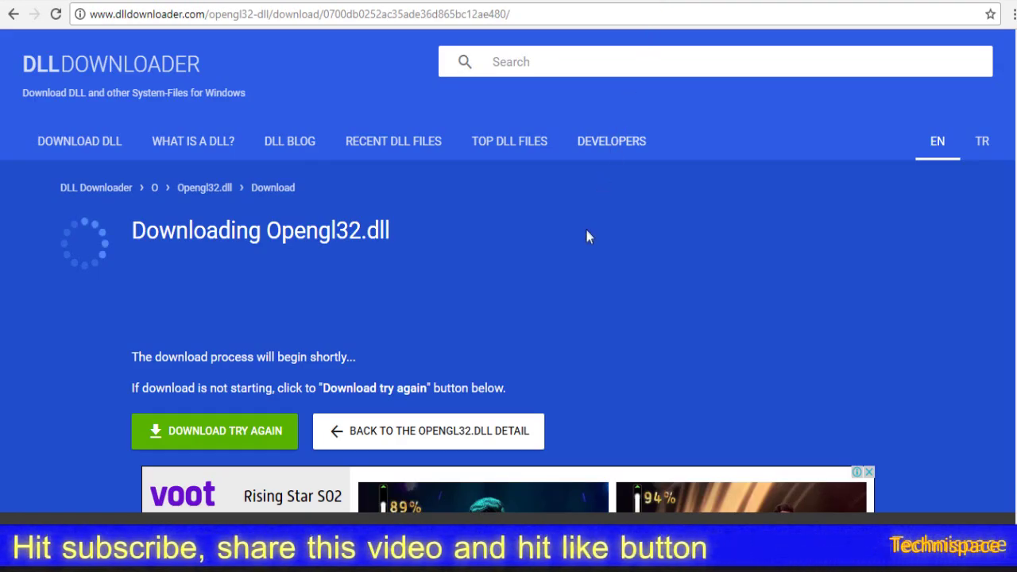
scroll(501, 239, "down", 1)
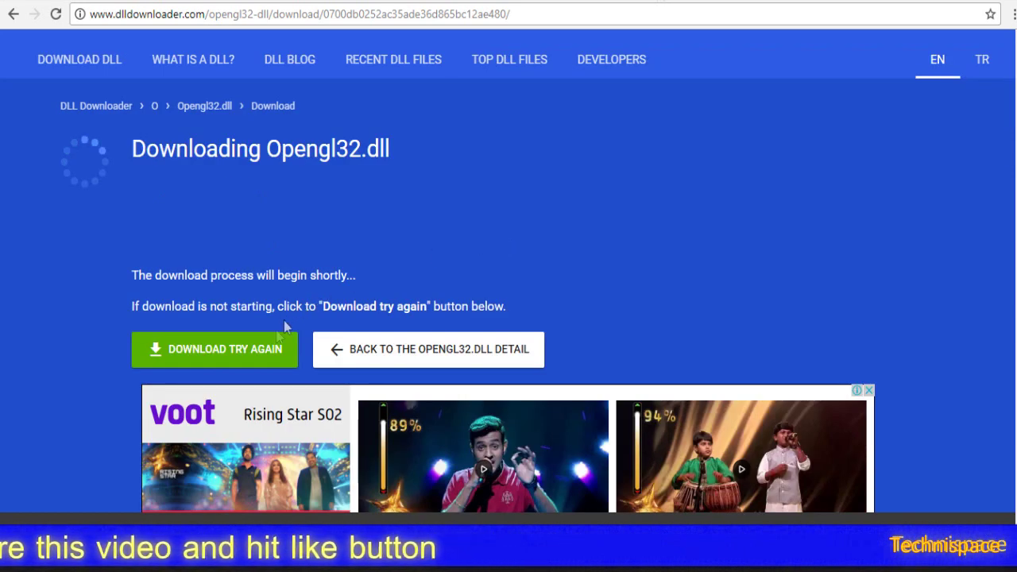
scroll(272, 350, "up", 1)
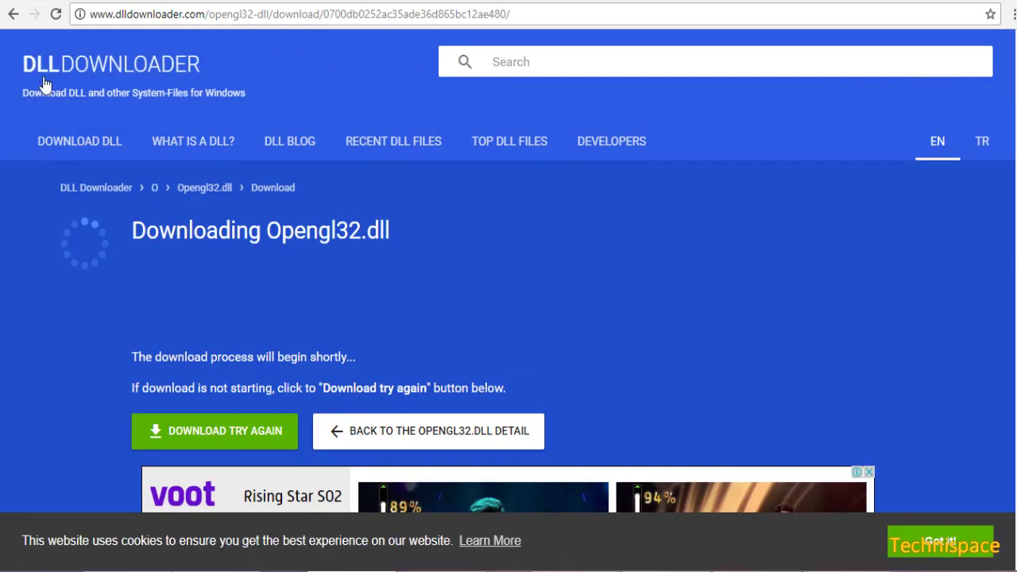
left_click(13, 14)
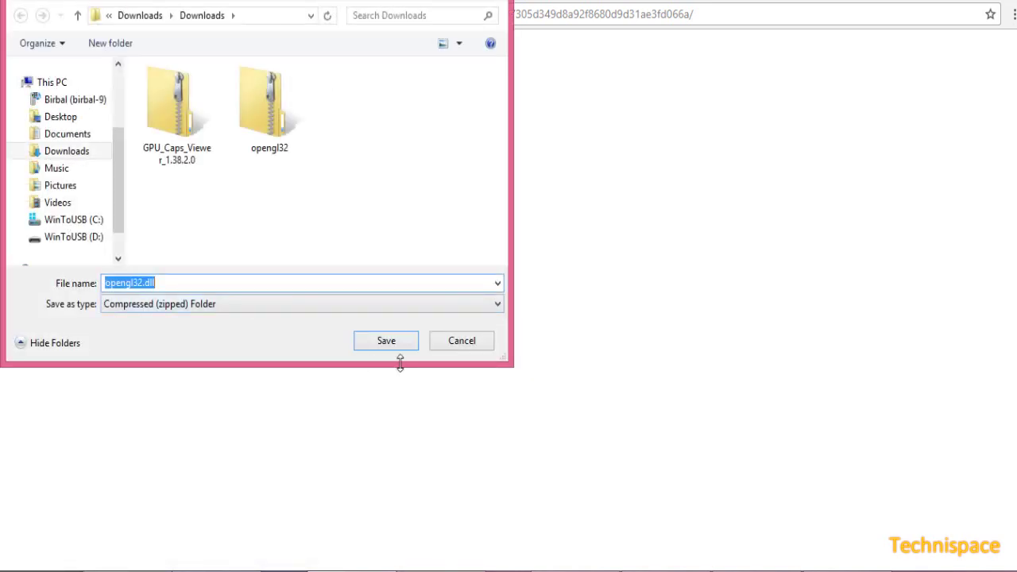
left_click(404, 347)
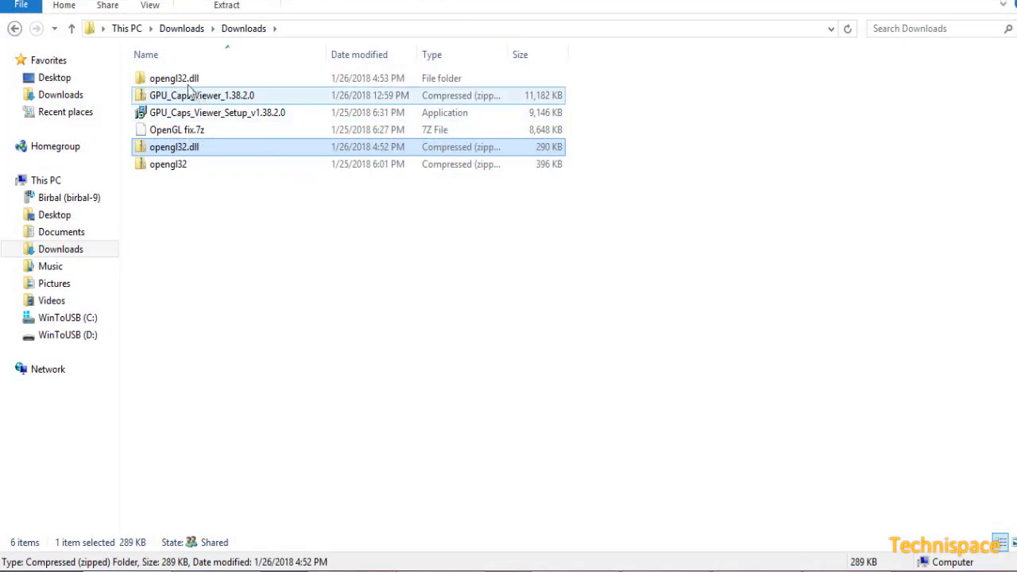
Step: Copy opengl32.dll from the extracted folder into the GPU_Caps_Viewer folder
double_click(178, 83)
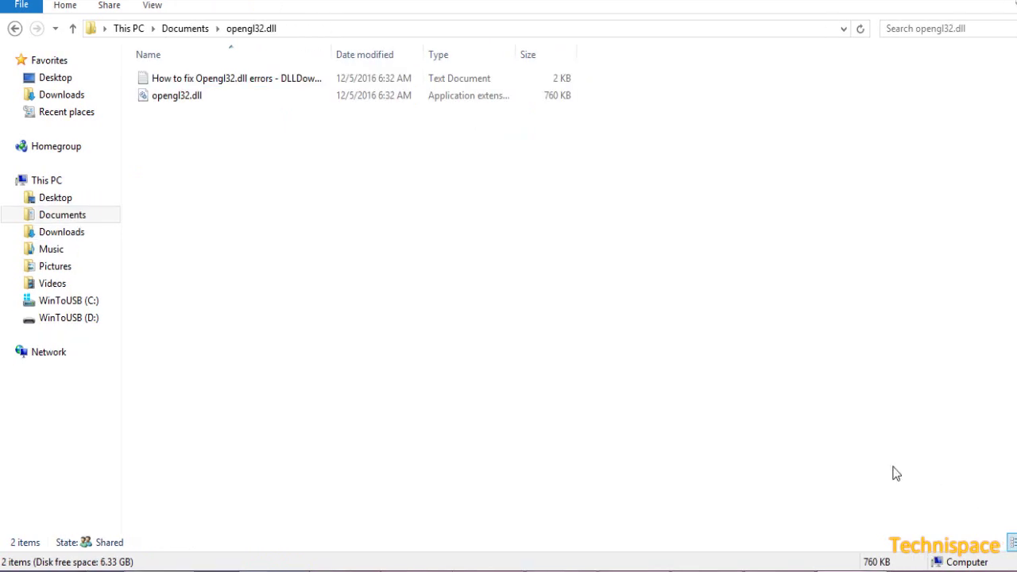
left_click(174, 97)
right_click(173, 95)
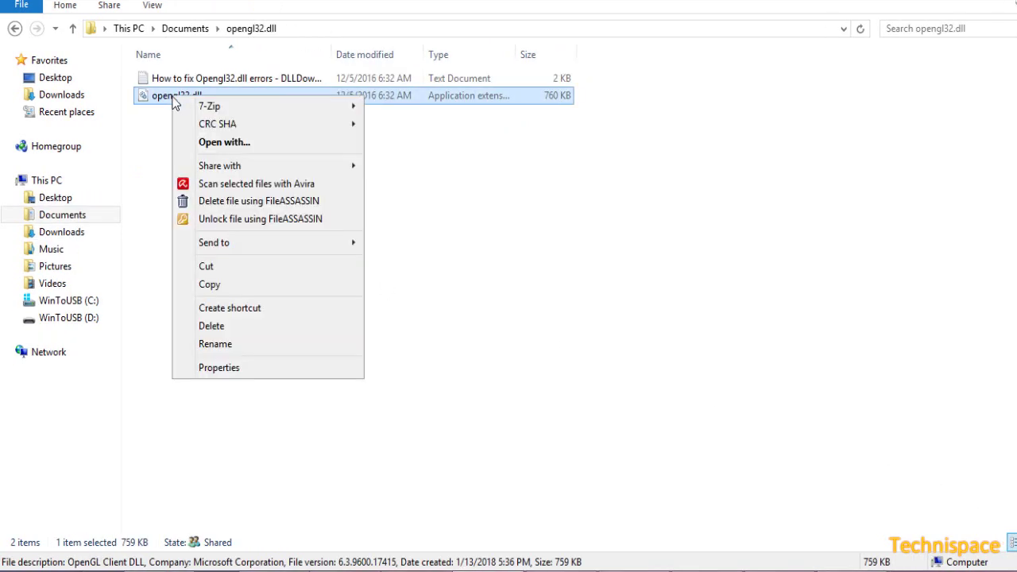
left_click(233, 283)
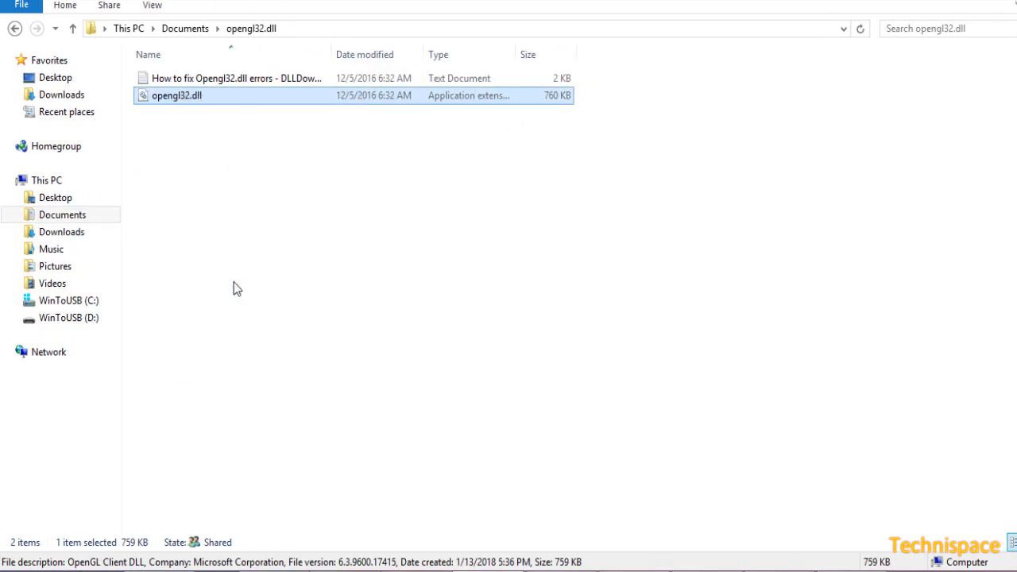
left_click(416, 570)
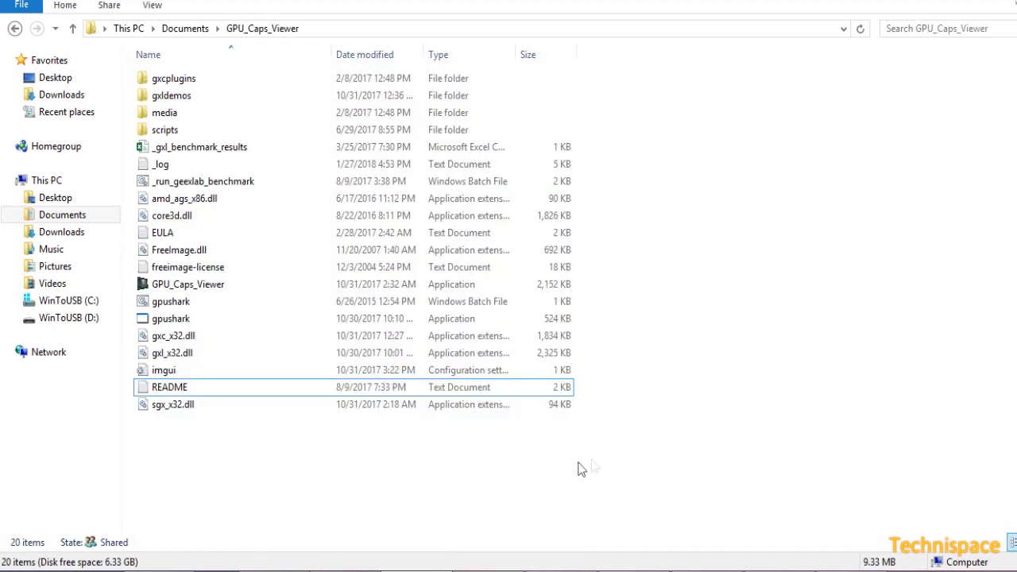
right_click(633, 463)
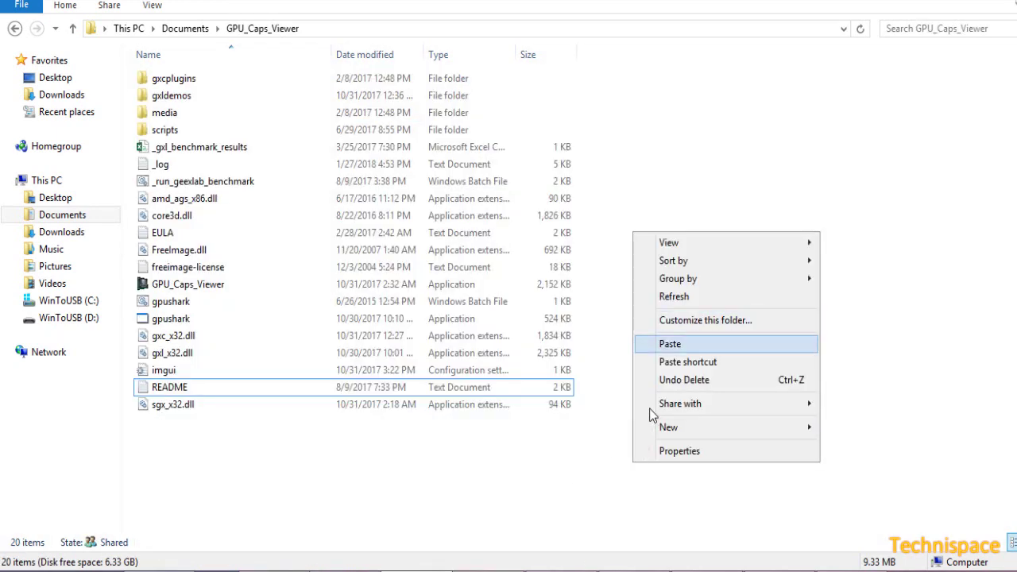
key("Return")
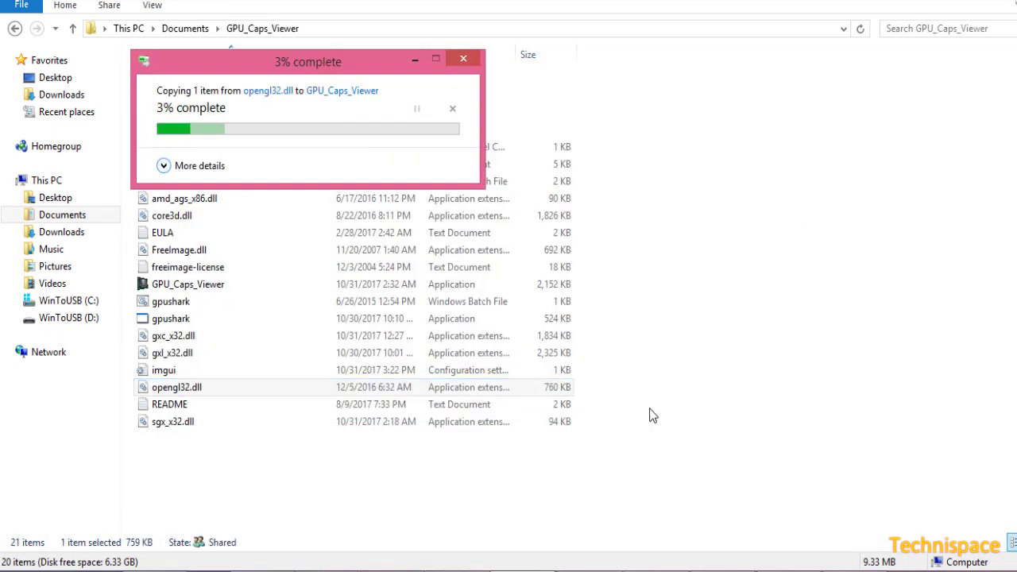
Step: Launch GPU Caps Viewer from the GPU_Caps_Viewer folder
key("Up")
key("Up")
key("Up")
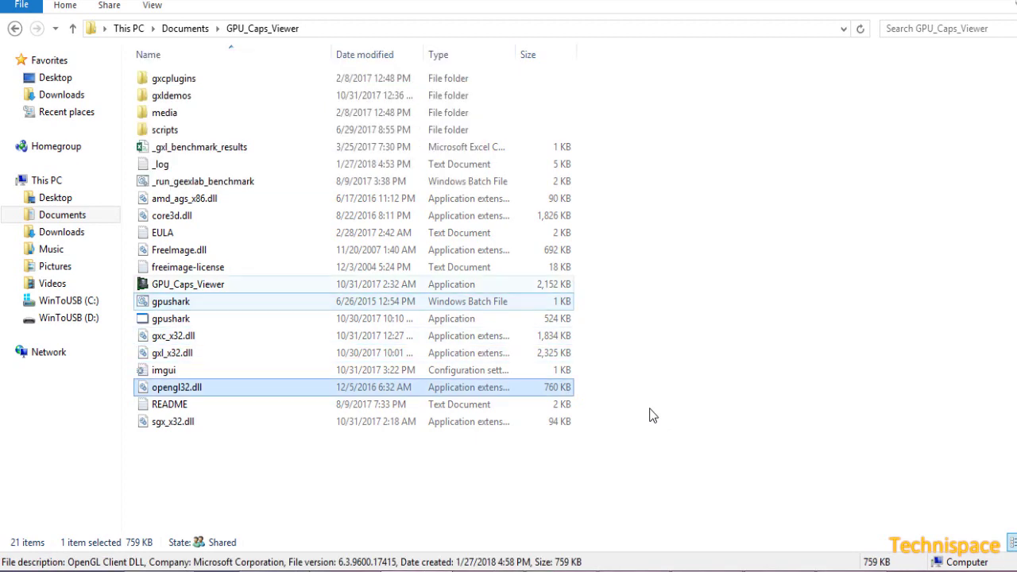
key("Up")
key("Return")
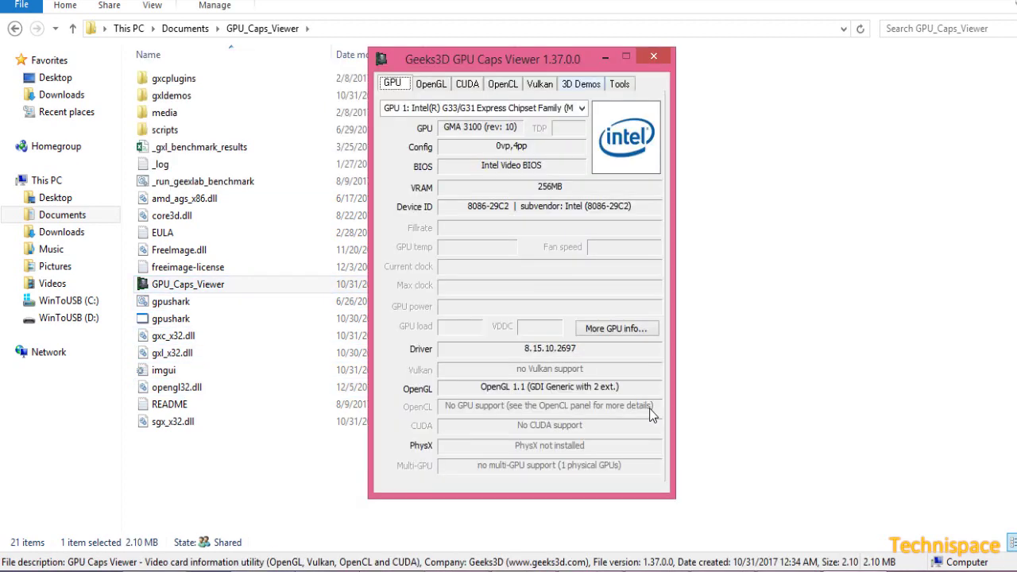
Step: On the 3D Demos tab, select the OpenGL 2.1 - Cell Shading GeeXLab demo and start it
left_click(596, 328)
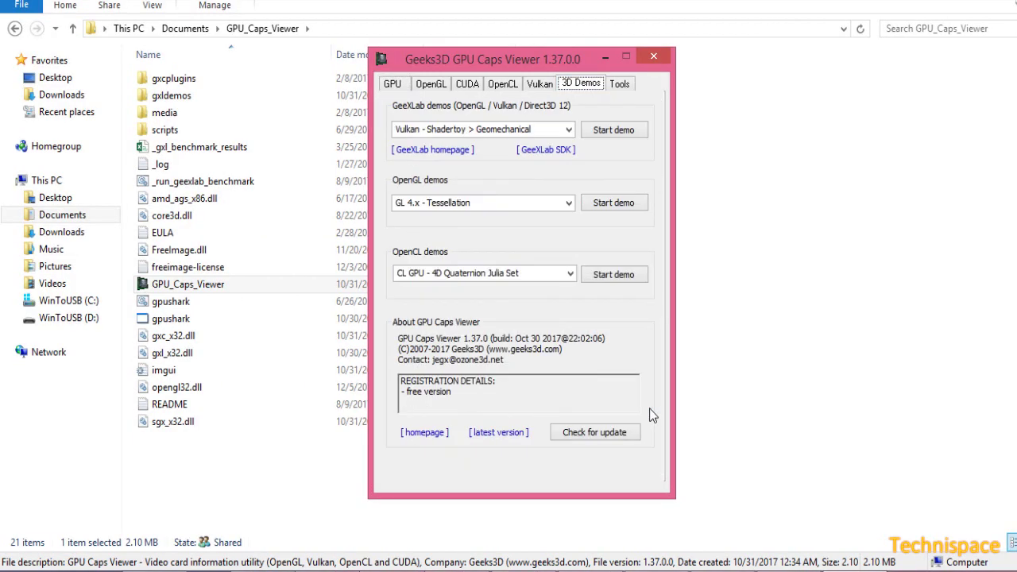
key("Tab")
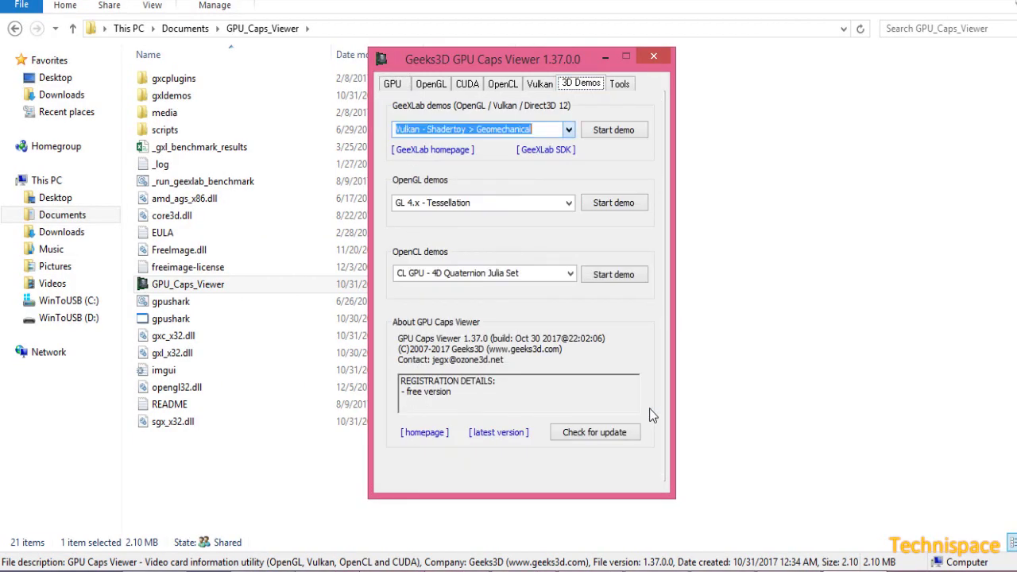
key("alt+Down")
key("Down")
key("Down")
key("Down")
key("Down")
key("Down")
key("Down")
key("Return")
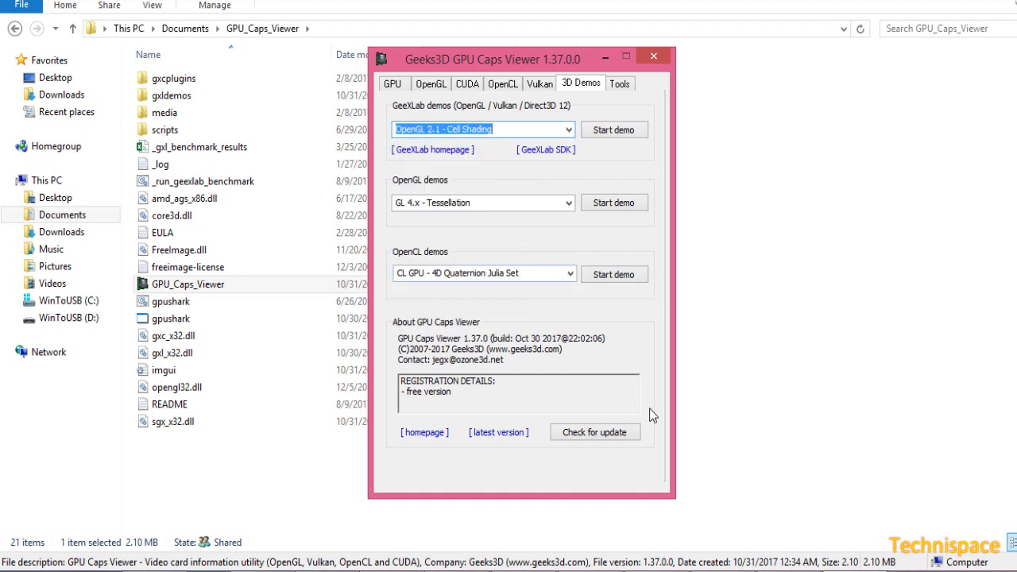
key("Tab")
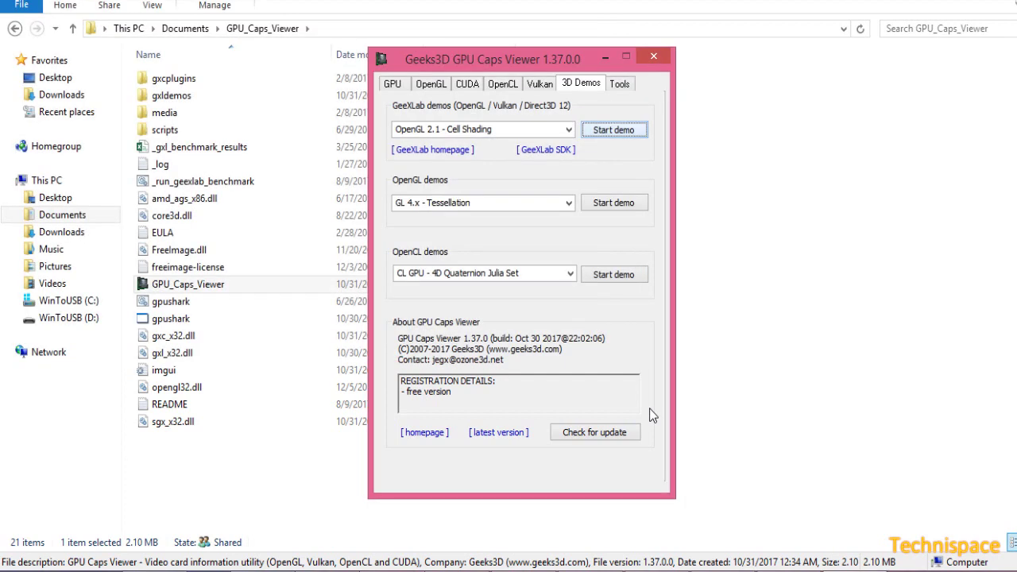
key("Return")
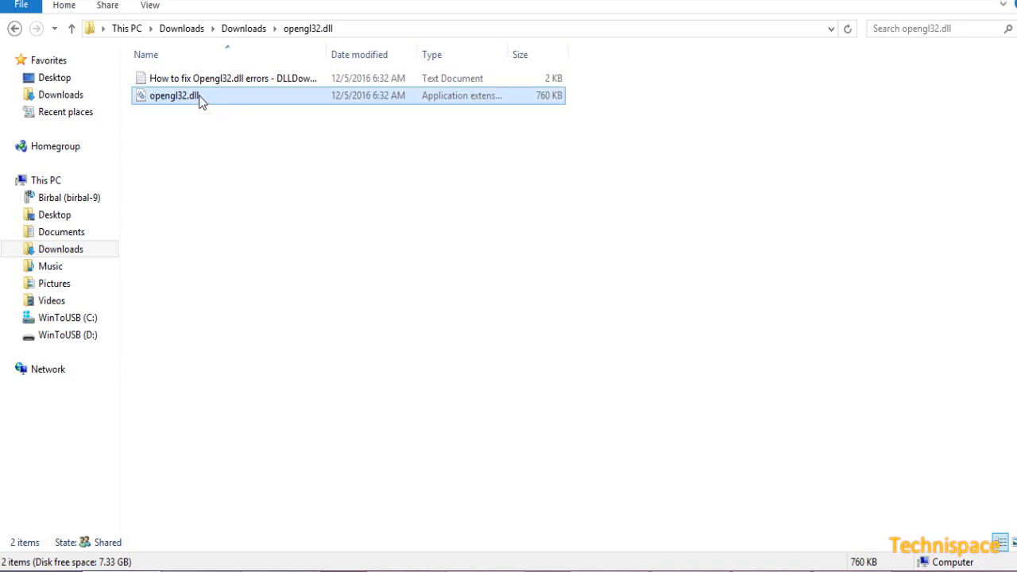
Step: Copy opengl32.dll from Downloads into the blender-2.76b-windows32 folder
right_click(200, 96)
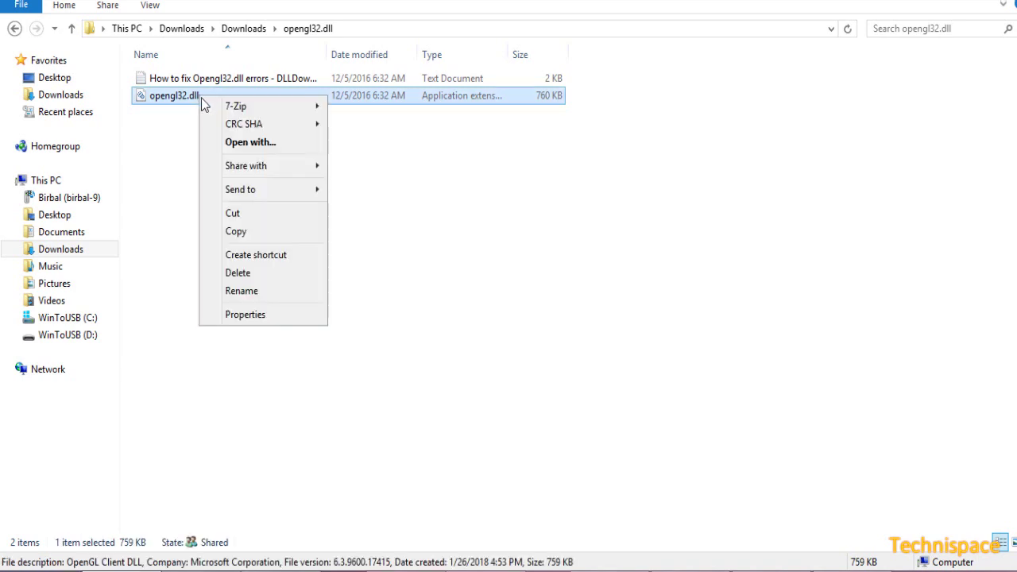
left_click(253, 231)
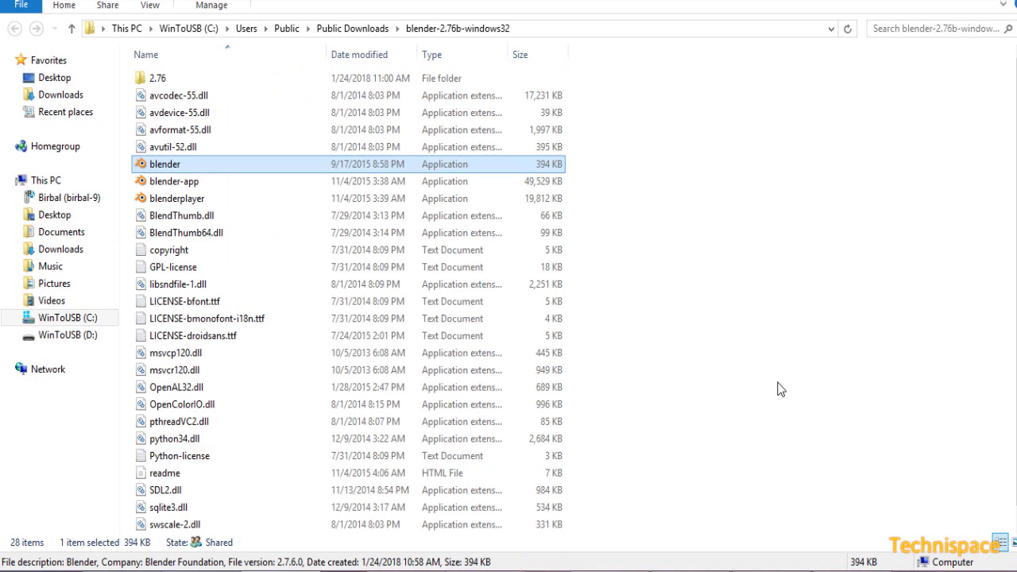
right_click(778, 383)
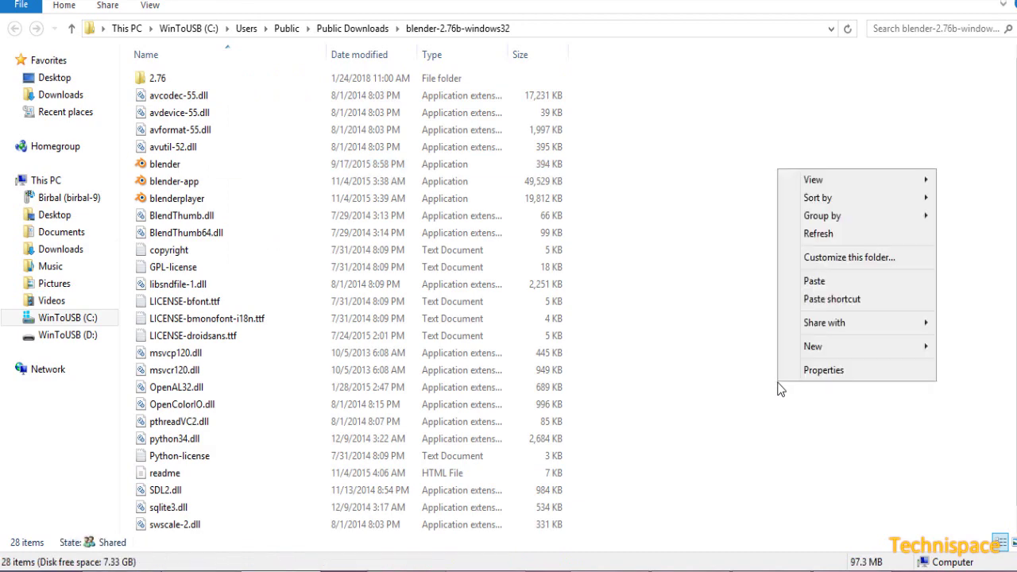
left_click(818, 282)
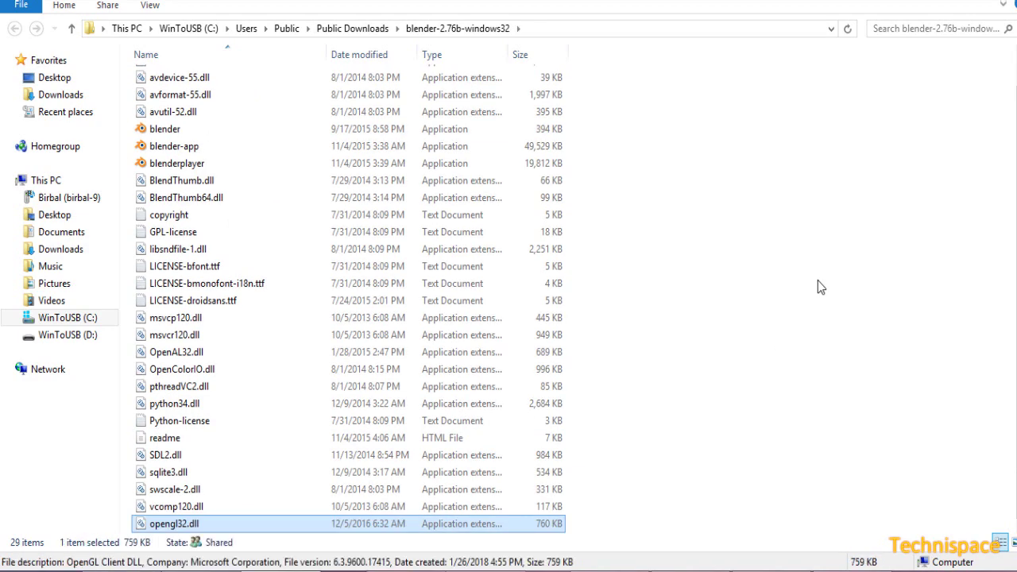
Step: Relaunch blender.exe and dismiss the hardware-acceleration driver warning
left_click(156, 130)
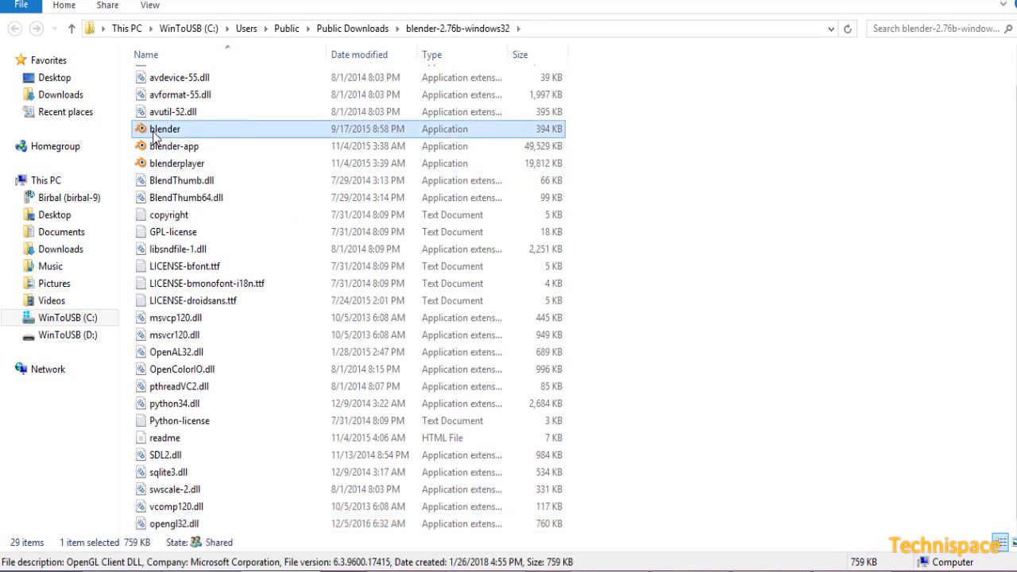
double_click(154, 133)
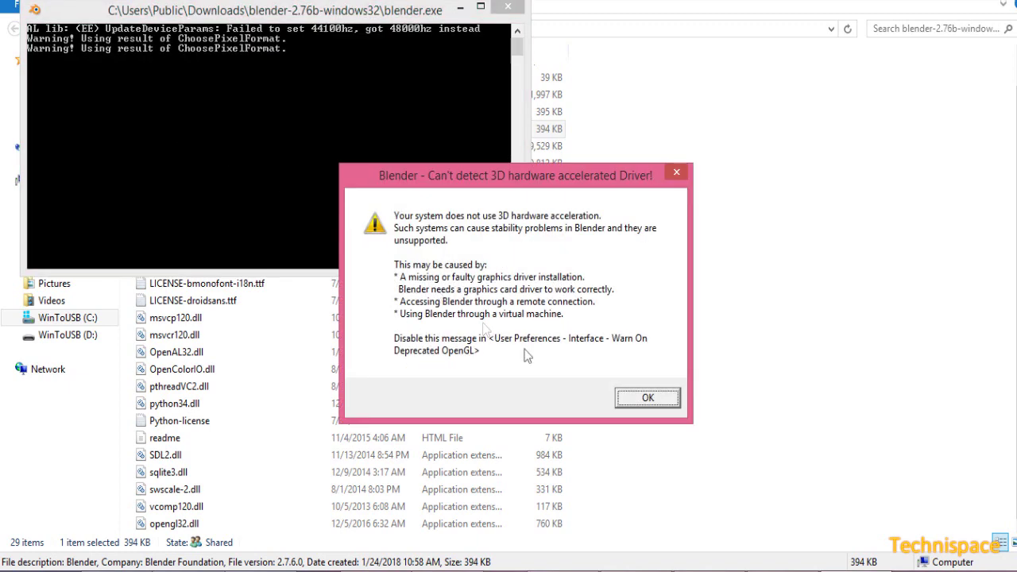
left_click(647, 399)
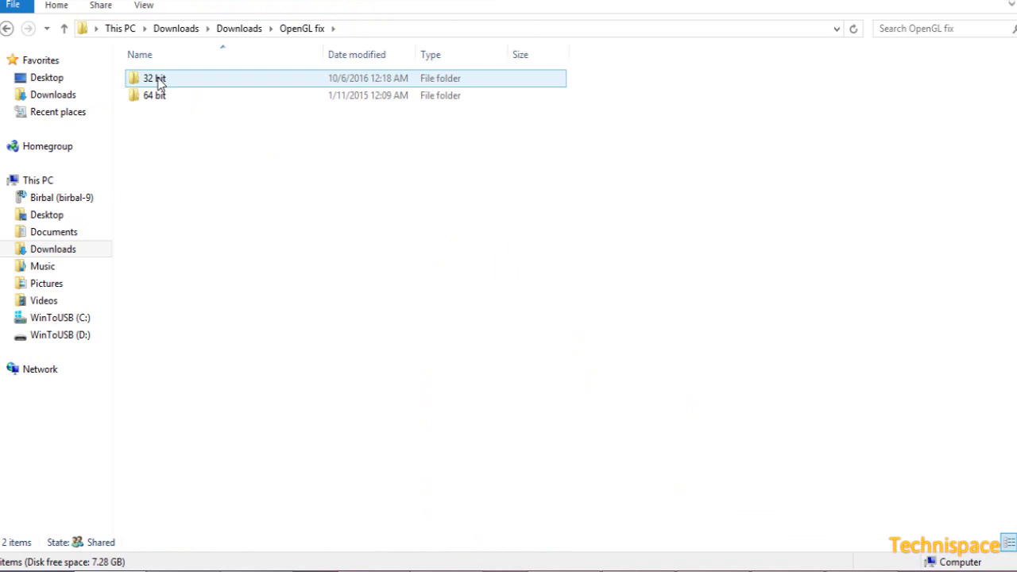
Step: Paste the 32-bit opengl32.dll from the OpenGL fix folder into GPU_Caps_Viewer
double_click(159, 79)
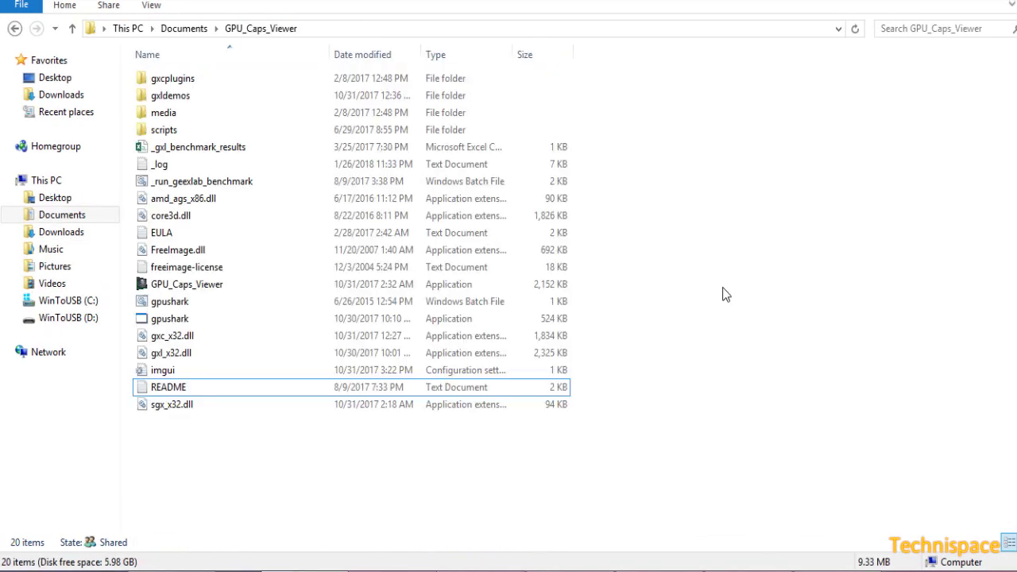
right_click(725, 294)
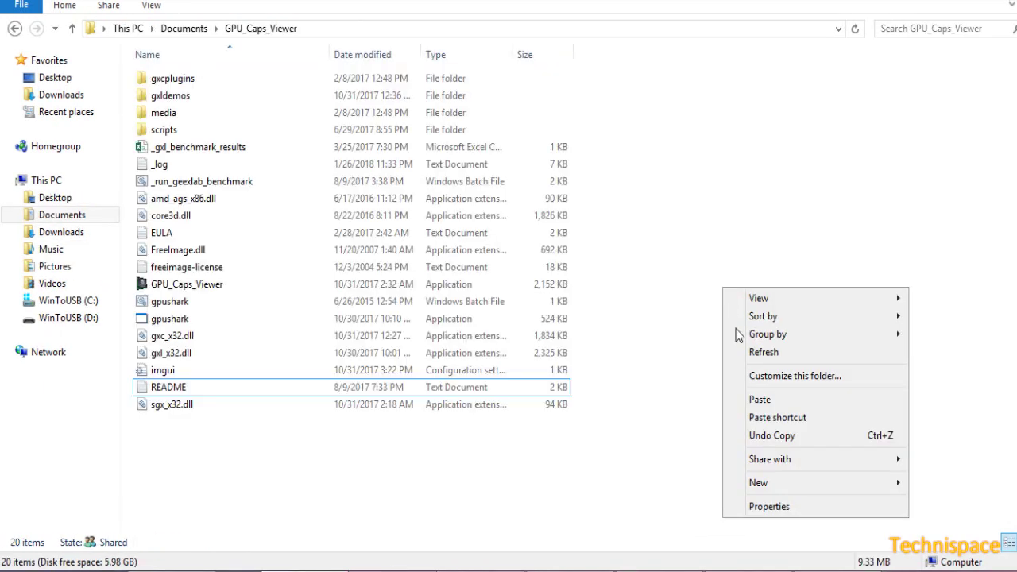
left_click(759, 402)
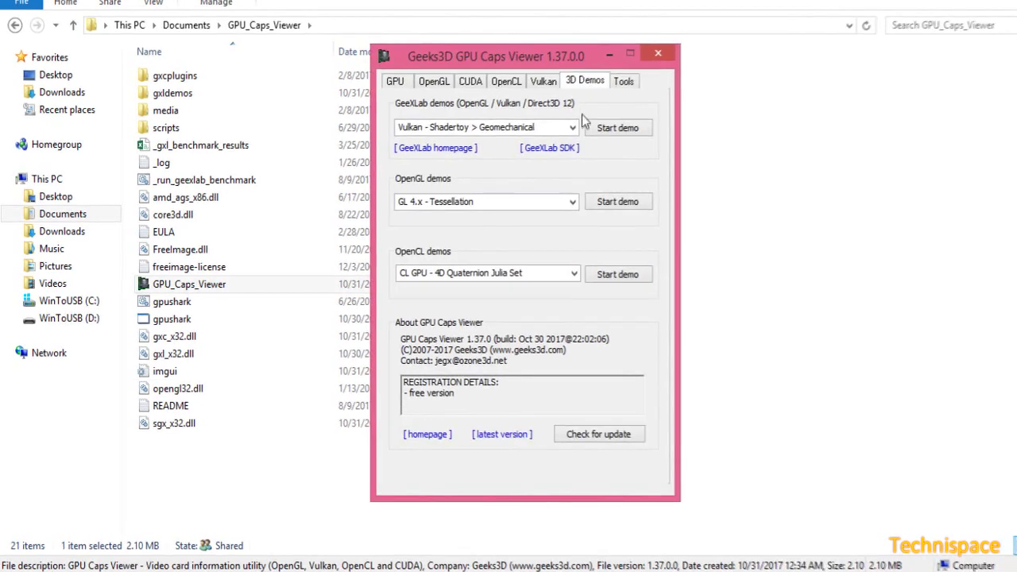
Step: Choose OpenGL 2.1 - Cell Shading from the GeeXLab demos list and start it
left_click(565, 131)
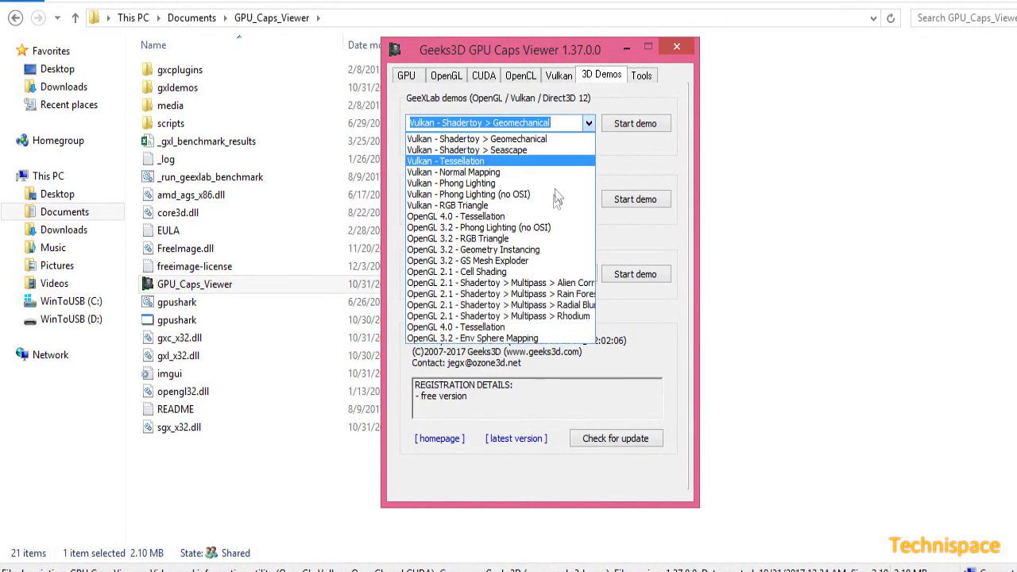
left_click(534, 275)
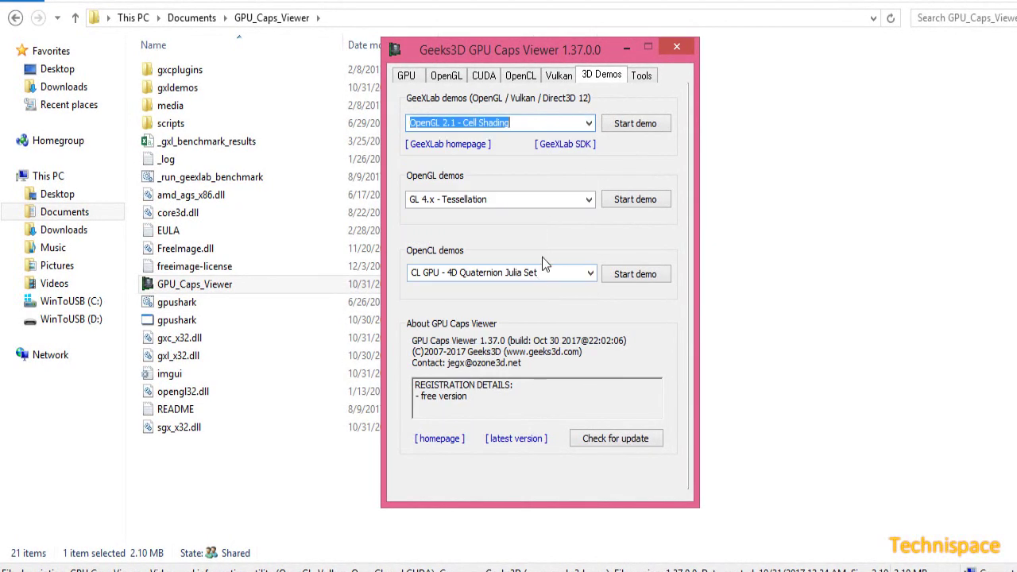
left_click(616, 129)
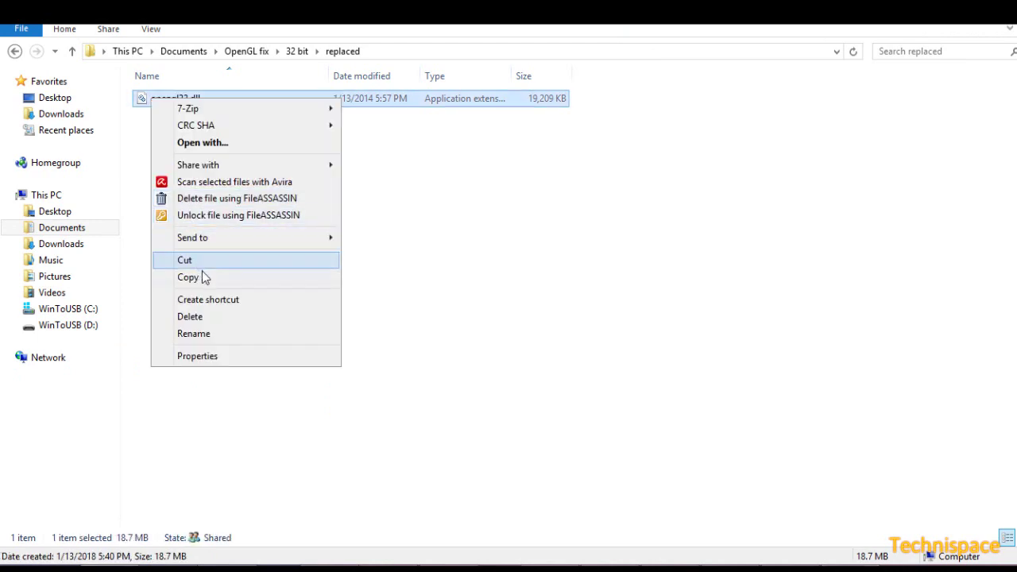
Step: Copy the replacement opengl32.dll, relaunch Blender to check its viewport, then browse System32
left_click(202, 278)
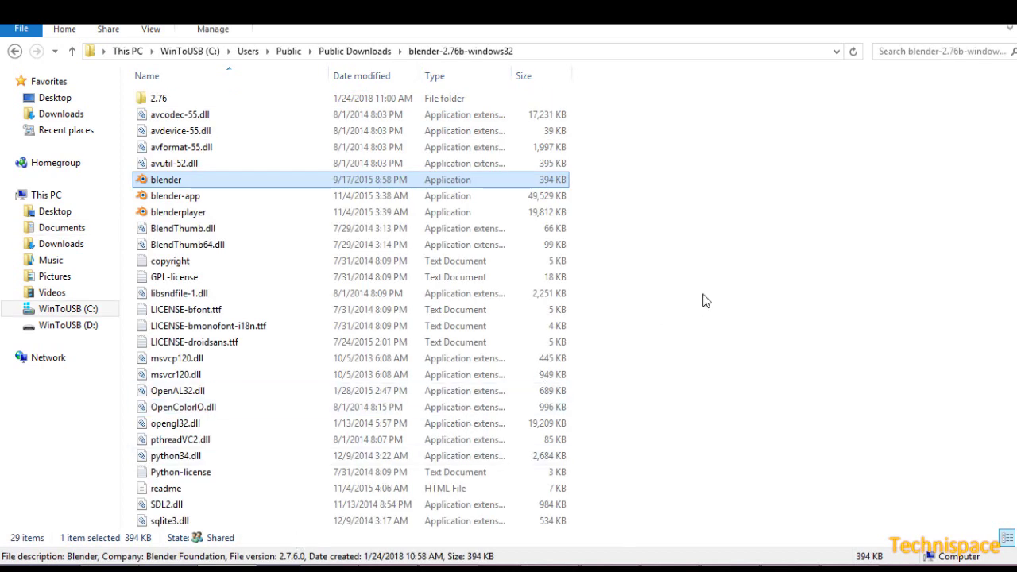
right_click(704, 301)
double_click(165, 180)
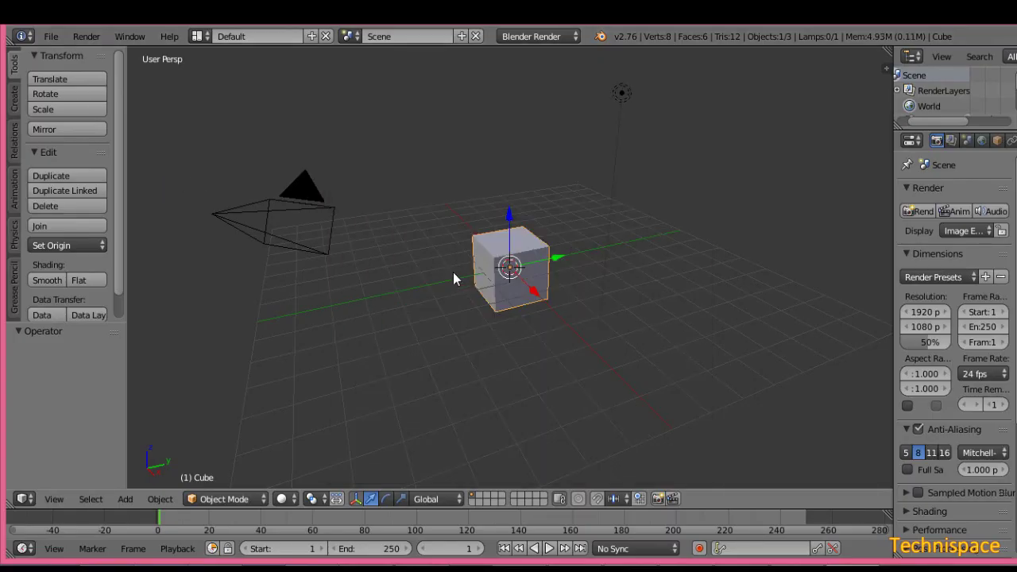
scroll(453, 278, "up", 2)
scroll(453, 277, "up", 3)
scroll(453, 277, "up", 3)
scroll(453, 277, "down", 3)
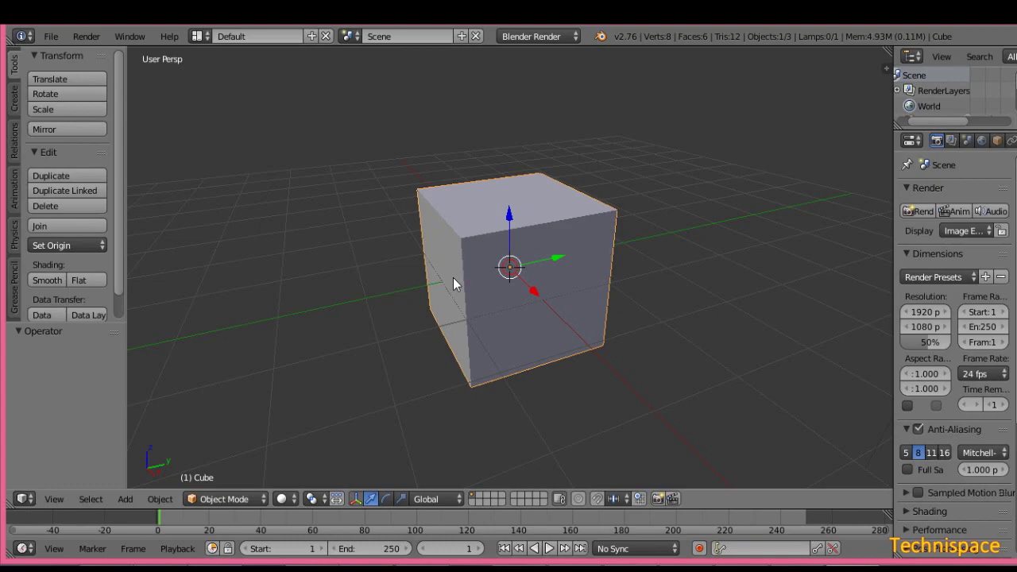
scroll(453, 278, "down", 1)
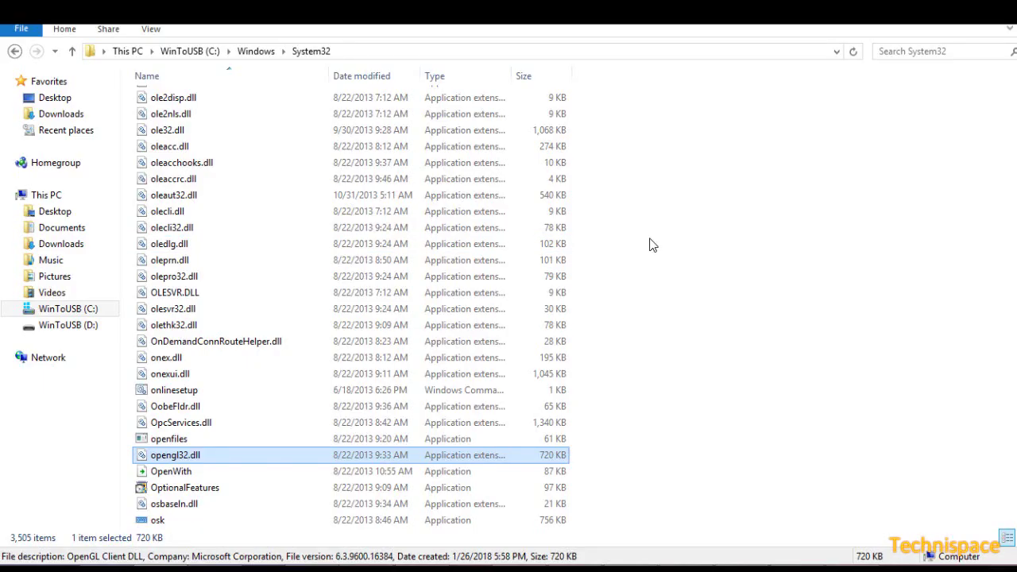
Step: Try replacing System32's opengl32.dll with admin rights, then target the existing copy with FileASSASSIN
right_click(650, 244)
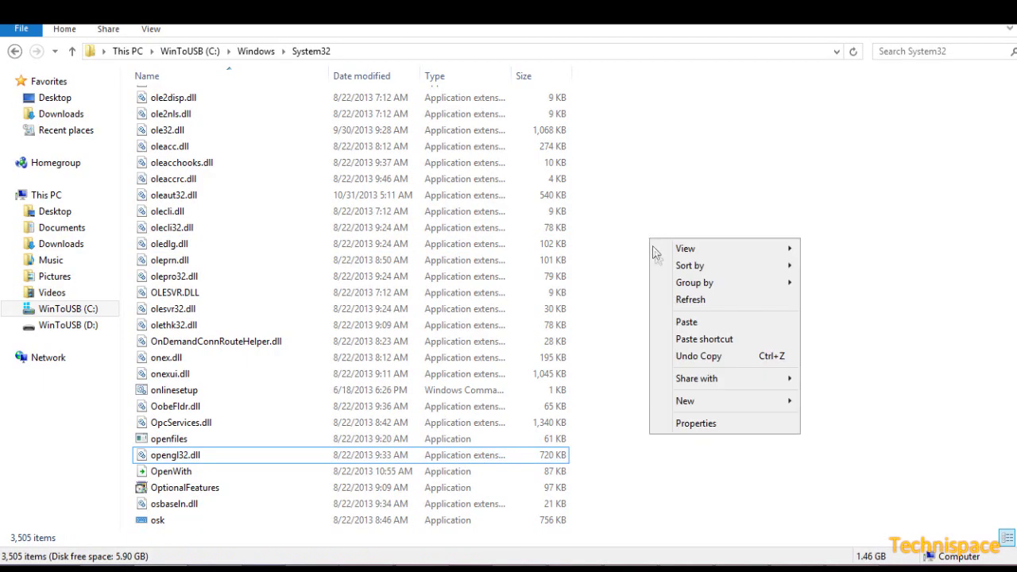
left_click(681, 324)
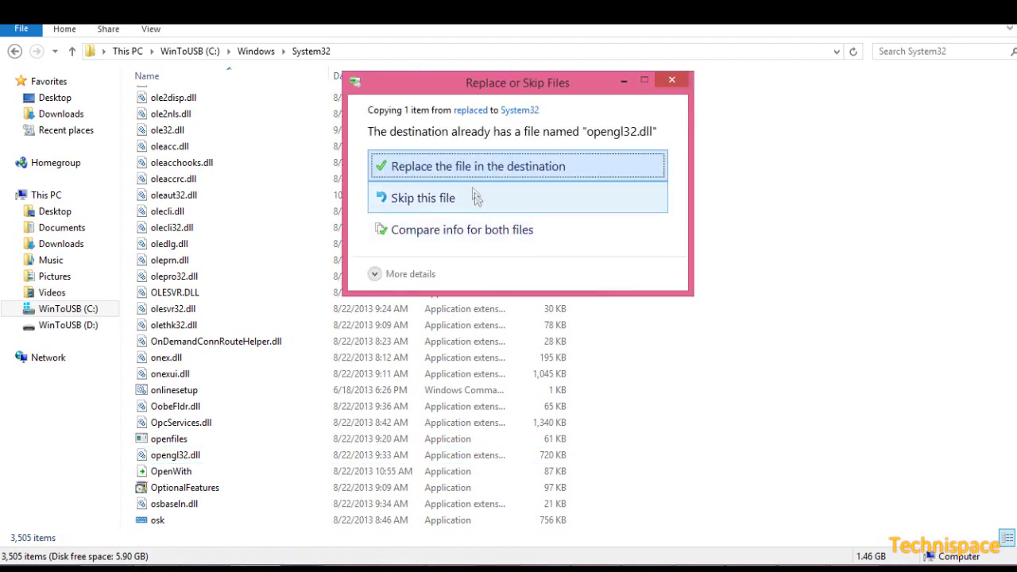
left_click(473, 181)
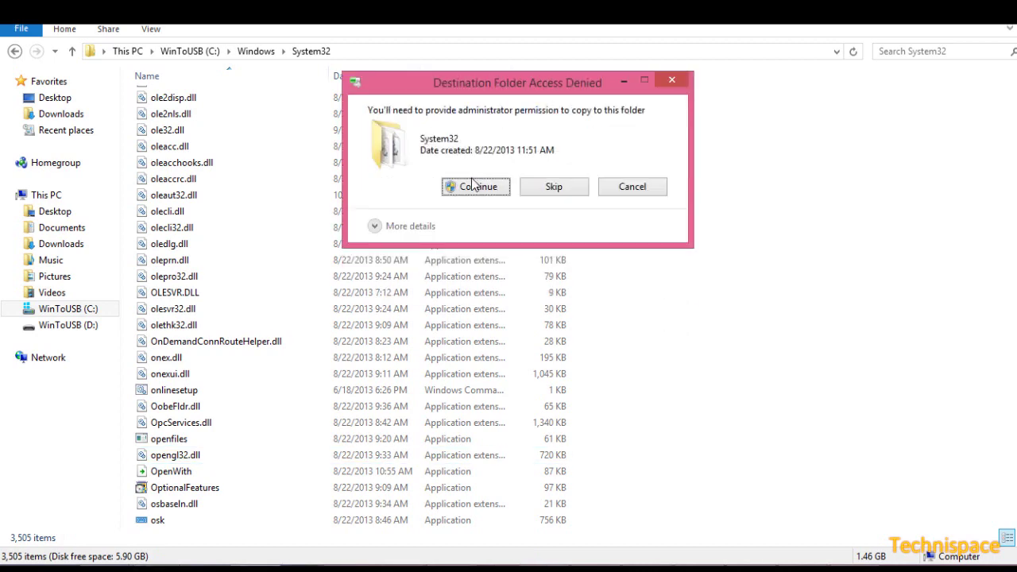
left_click(477, 189)
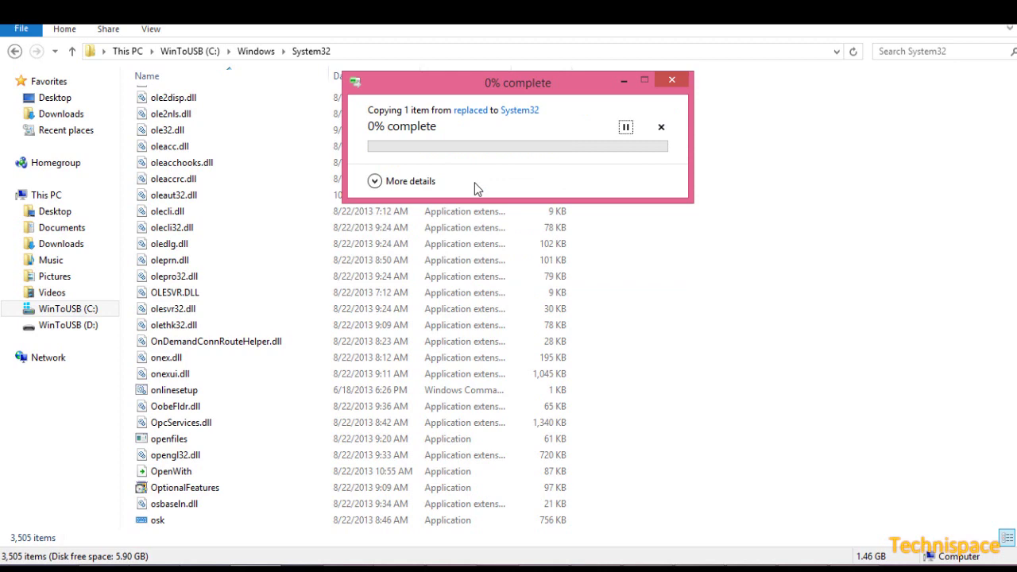
left_click(545, 224)
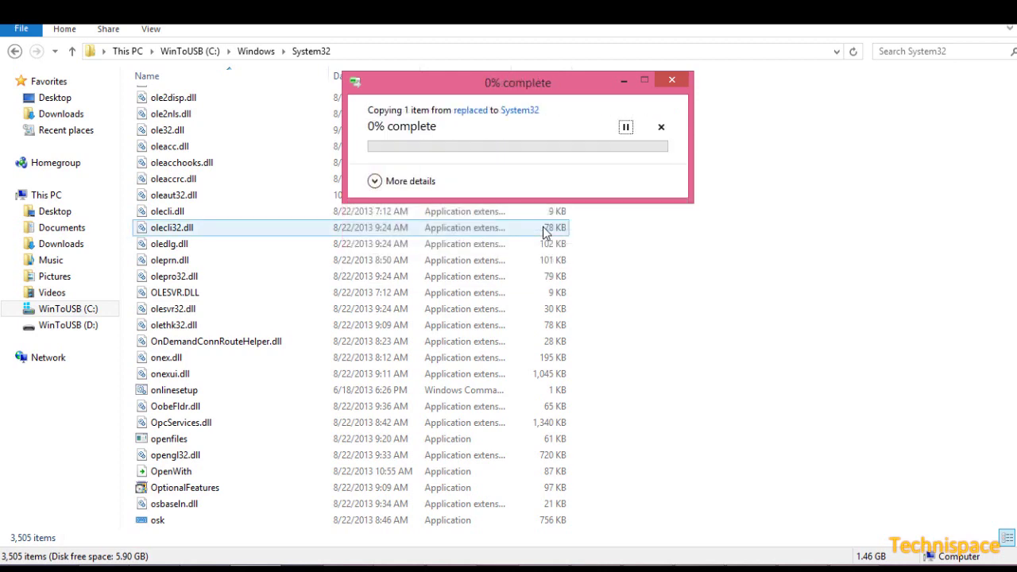
scroll(318, 358, "down", 1)
right_click(180, 406)
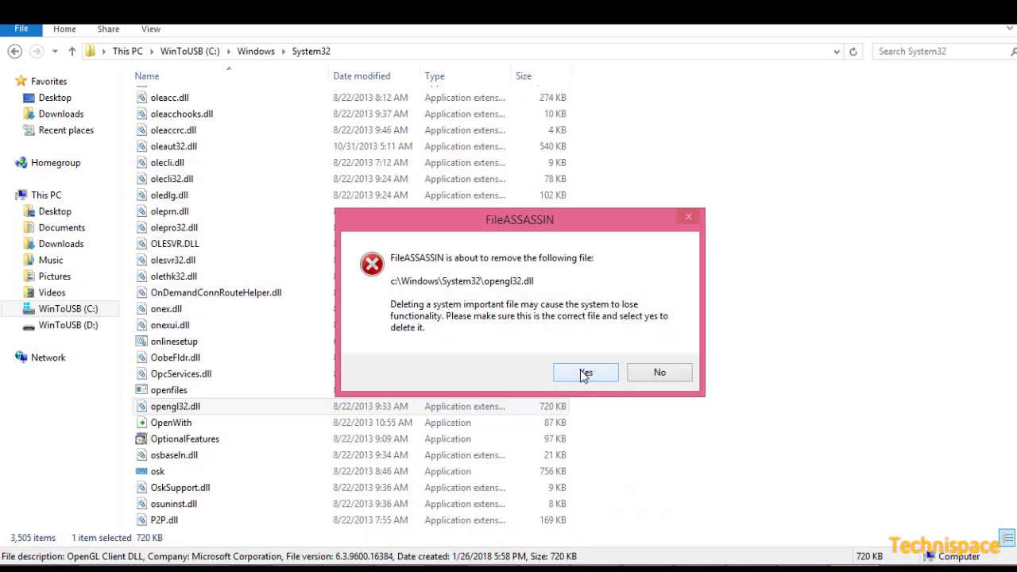
Step: Mark System32's opengl32.dll for delete-on-Windows-reboot in FileASSASSIN, acknowledge the notice, and close FileASSASSIN
left_click(585, 373)
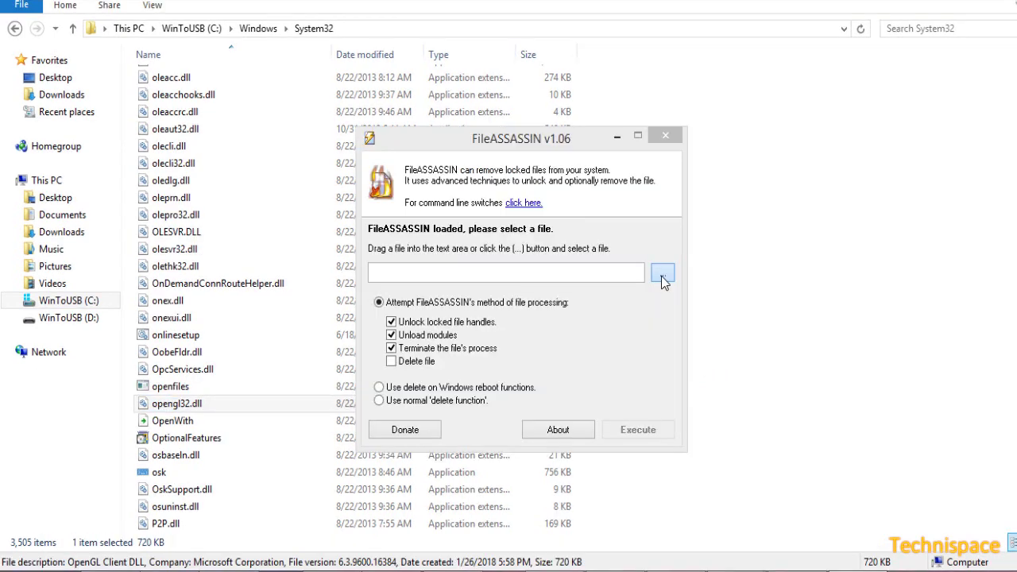
left_click(662, 270)
key("Escape")
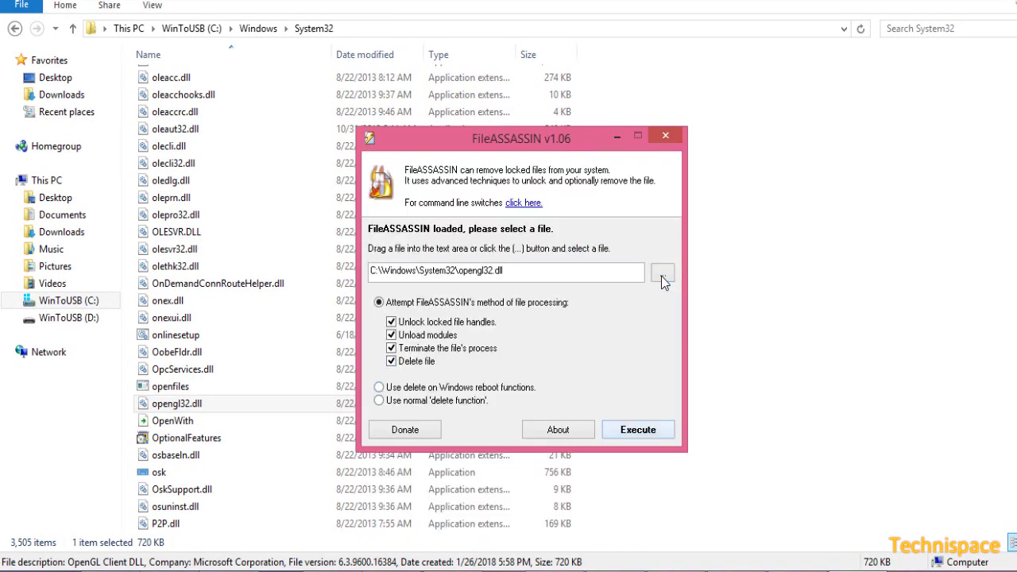
left_click(379, 387)
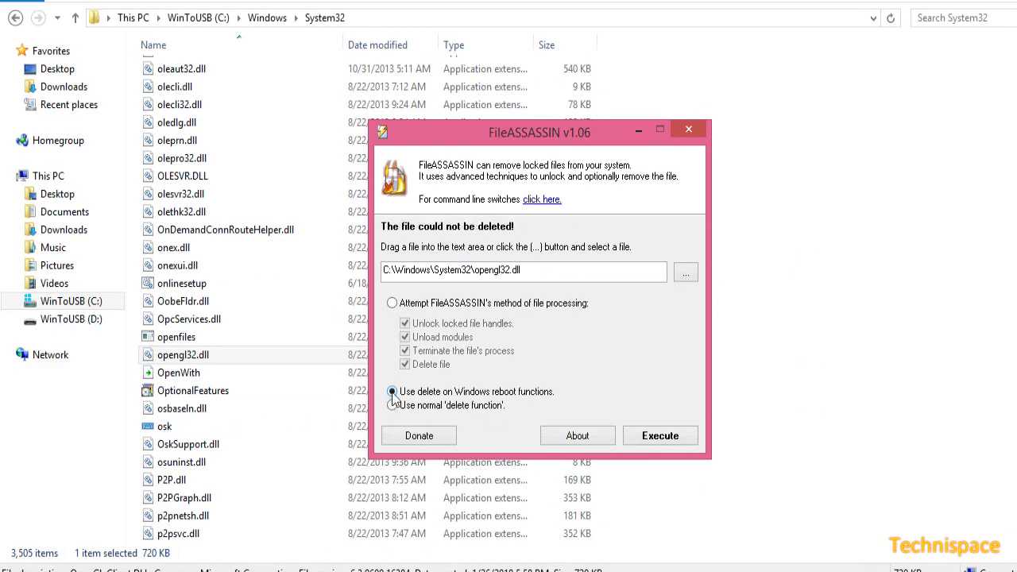
left_click(657, 437)
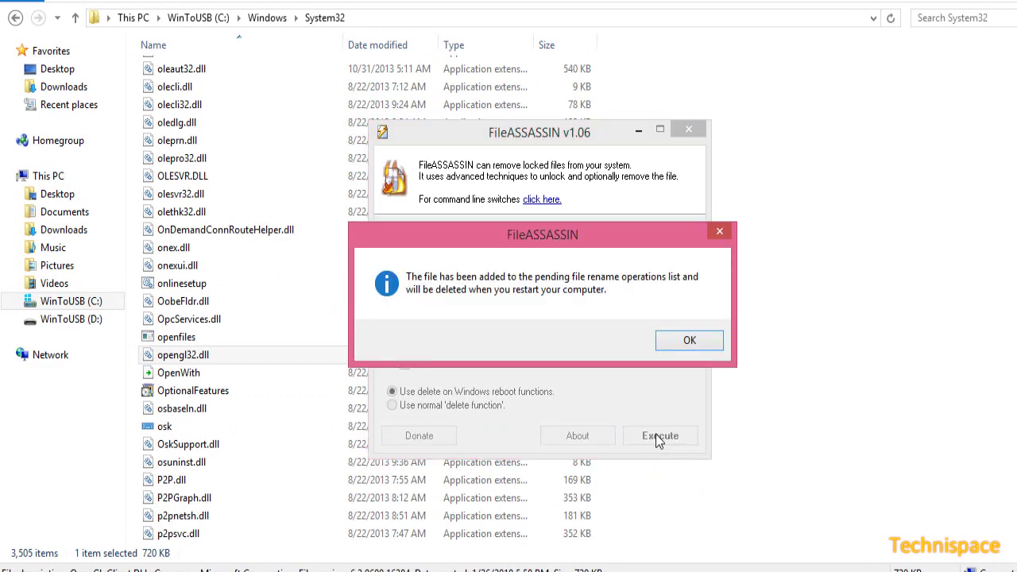
left_click(683, 344)
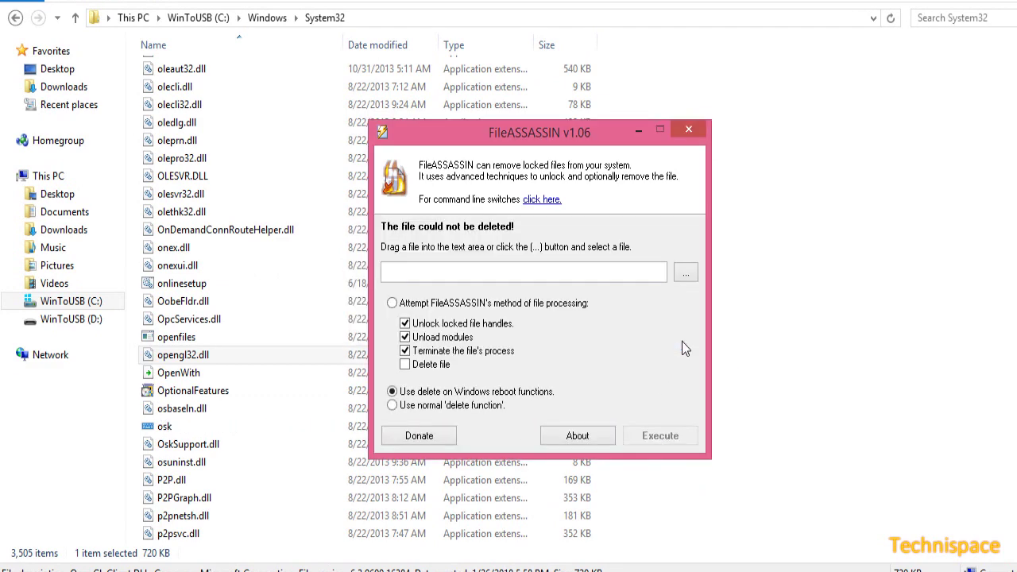
left_click(689, 131)
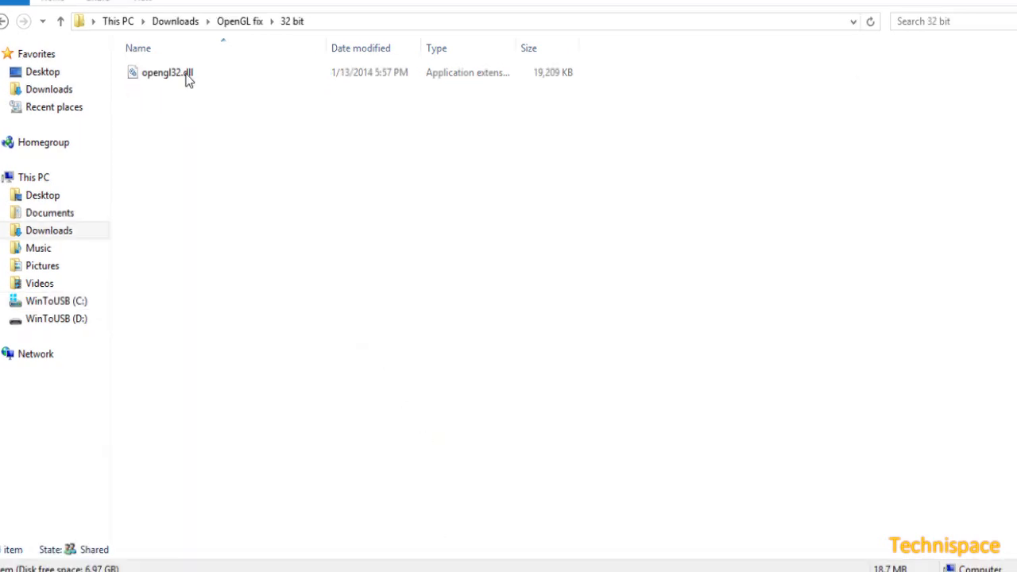
Step: Copy the new 32-bit opengl32.dll into System32, granting administrator permission
left_click(187, 79)
right_click(187, 79)
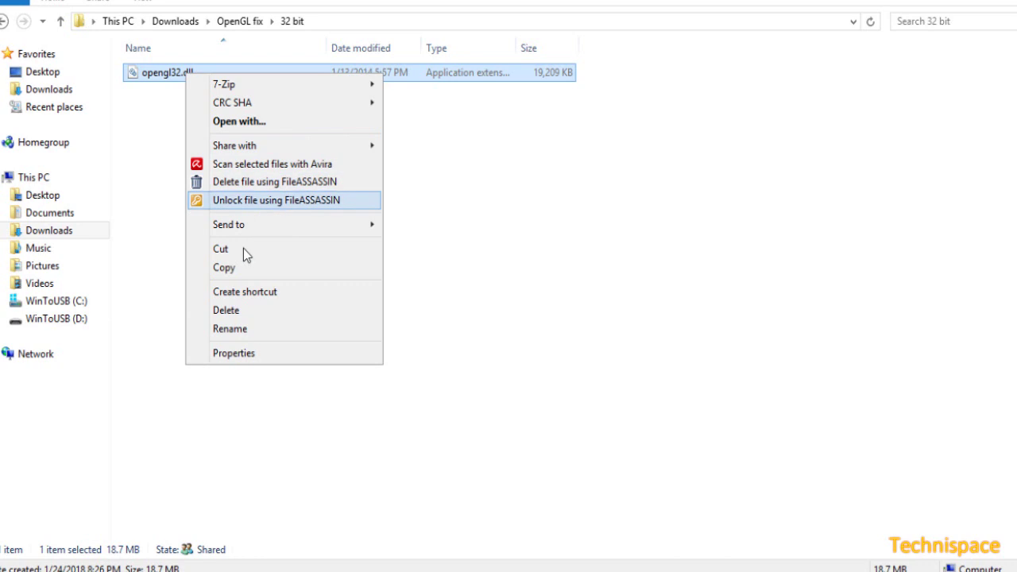
left_click(245, 269)
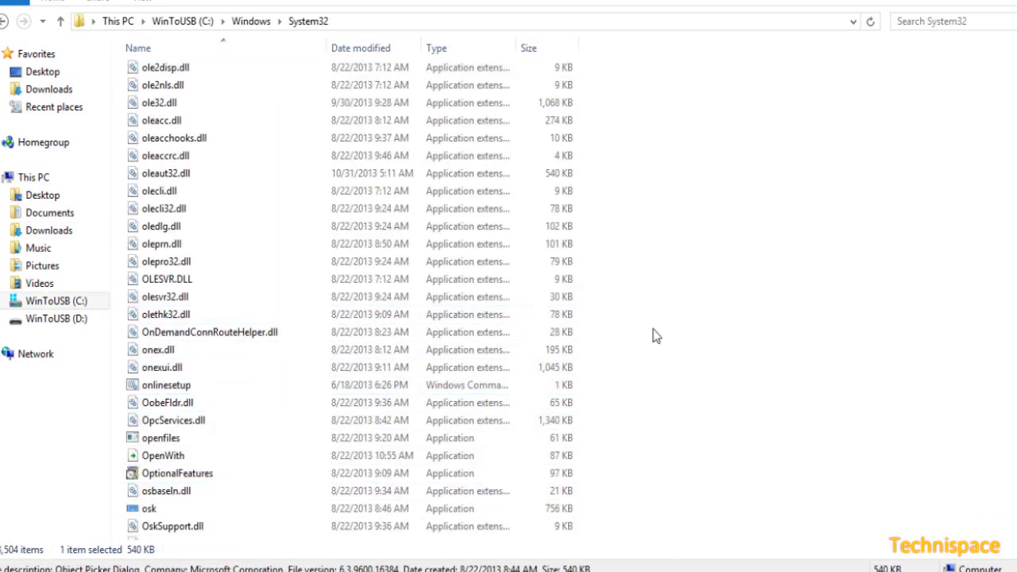
right_click(653, 329)
left_click(688, 419)
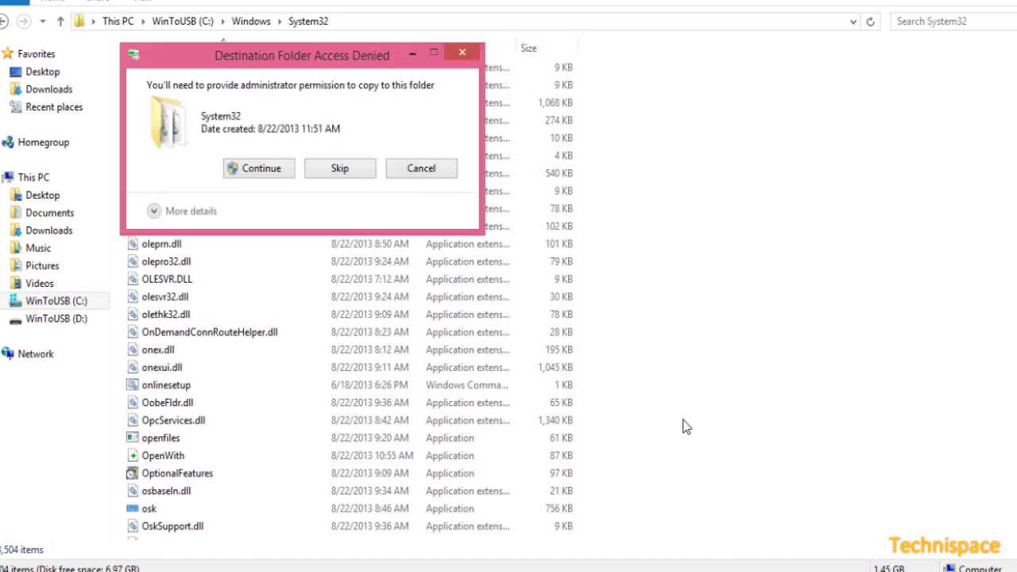
left_click(265, 171)
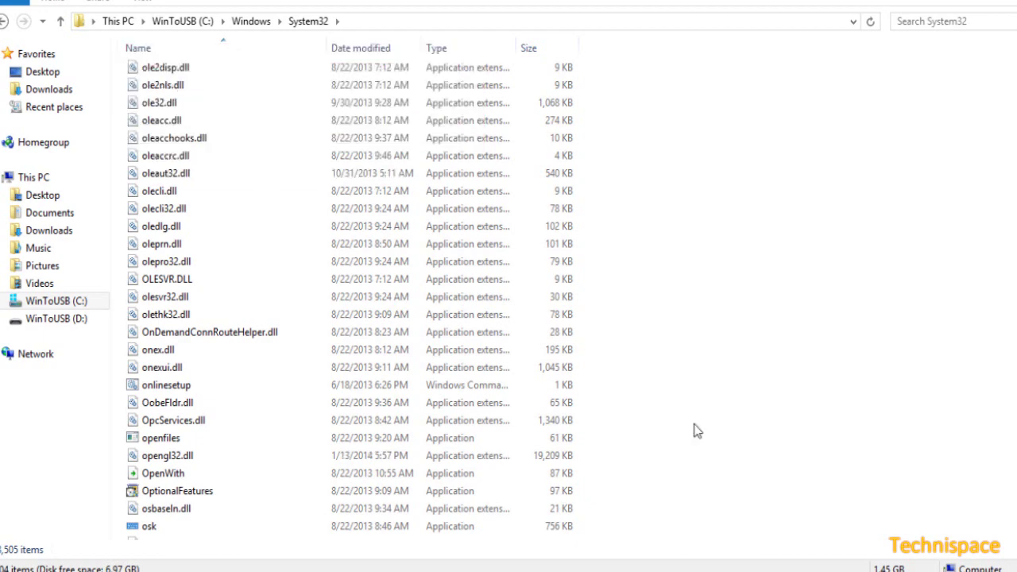
Step: Delete the extra opengl32.dll from the blender-2.76b-windows32 folder and launch blender.exe
key("alt+Left")
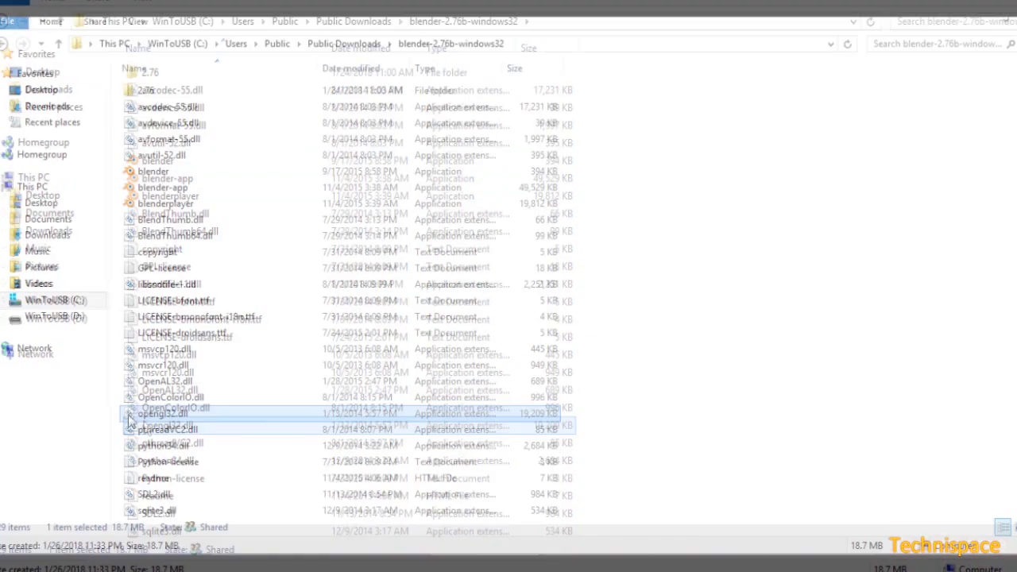
key("Delete")
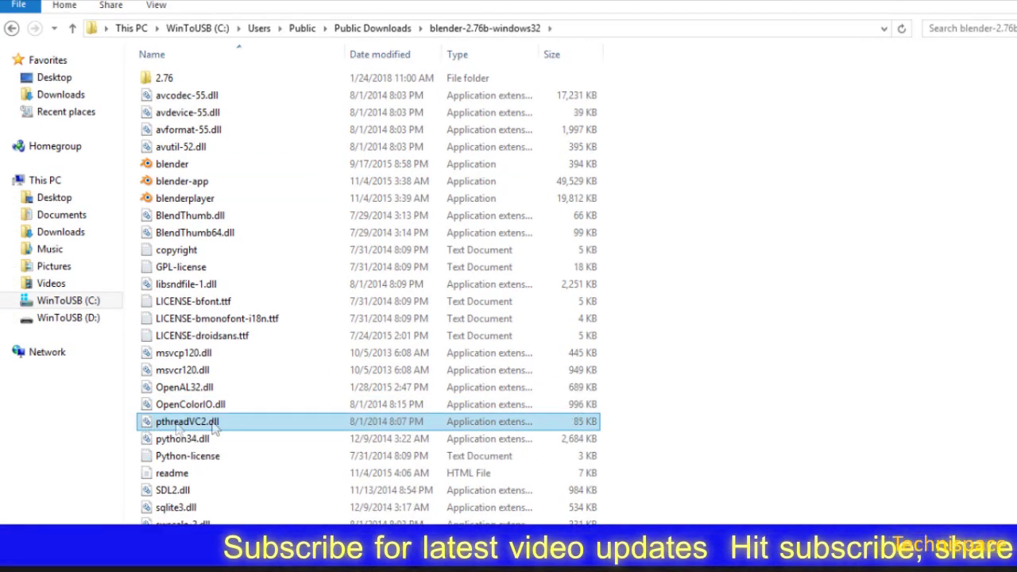
left_click(744, 298)
left_click(147, 167)
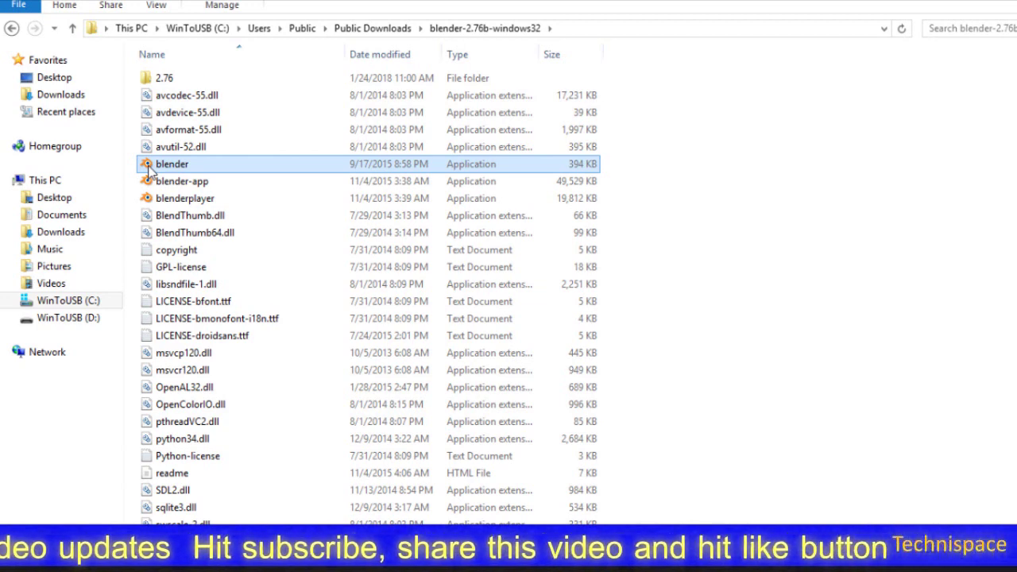
double_click(147, 163)
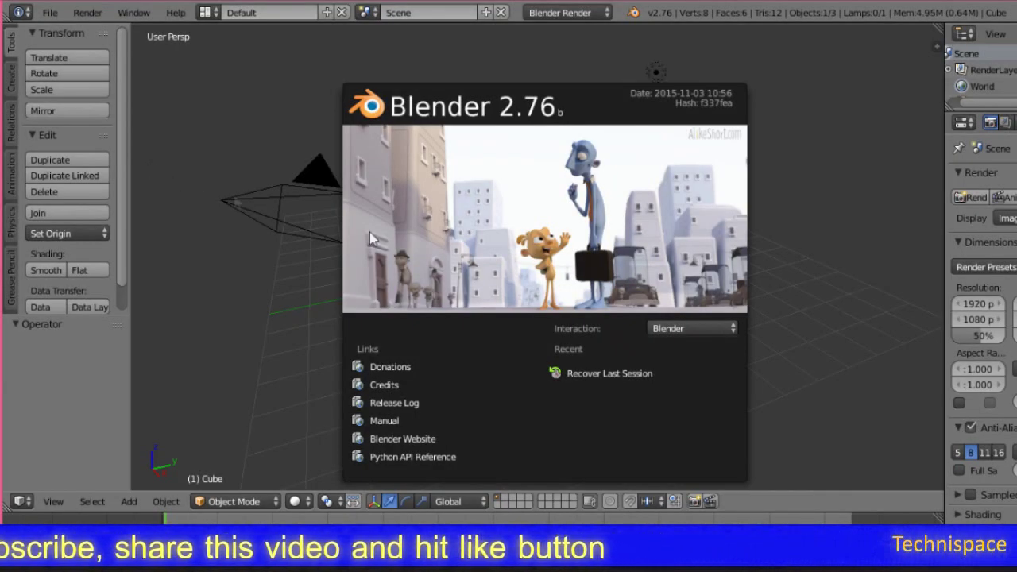
Step: Dismiss the Blender 2.76b splash screen to reveal the default cube in the viewport
left_click(602, 269)
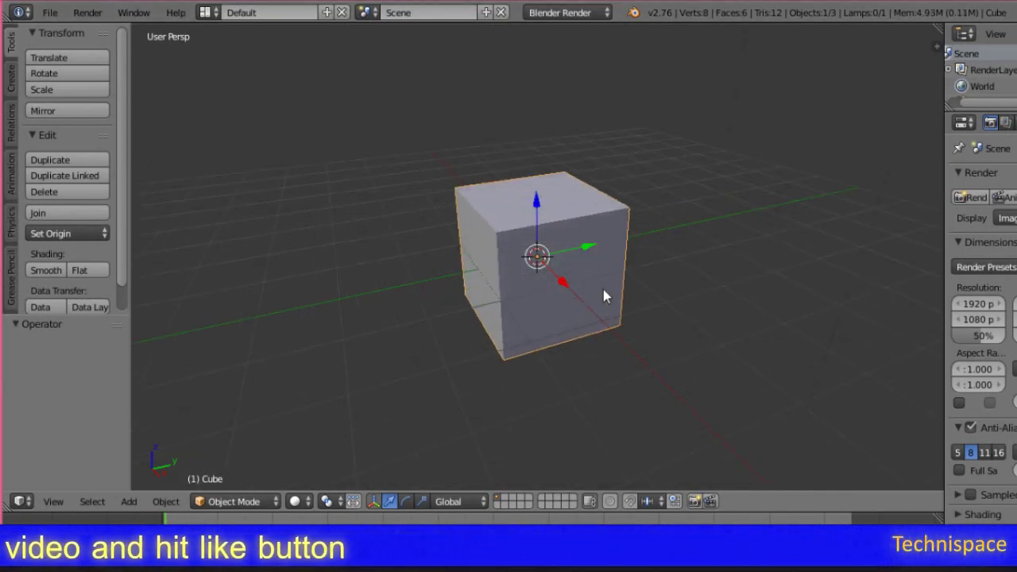